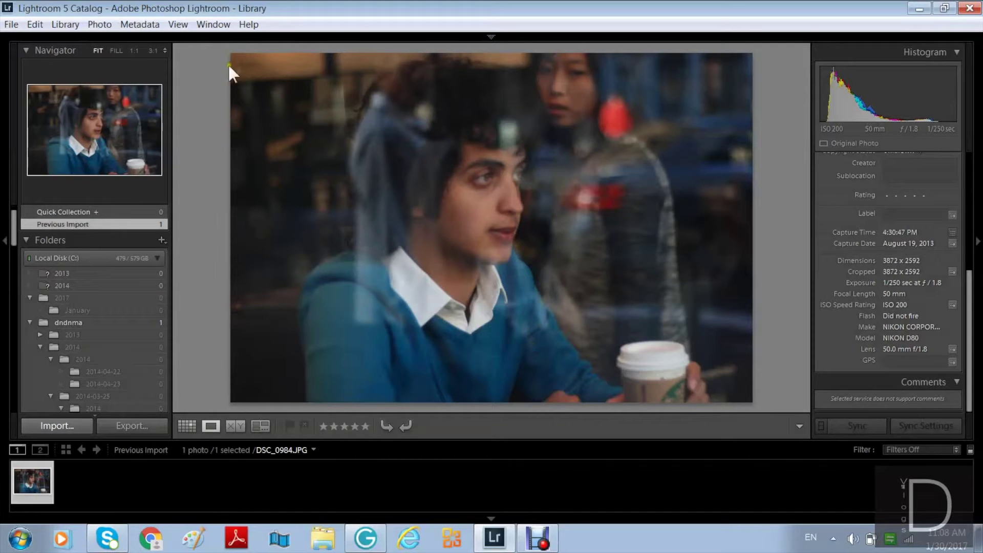
Switch to the Develop module, reveal the right panel, and activate the crop overlay on the café portrait
mouse_move(100, 31)
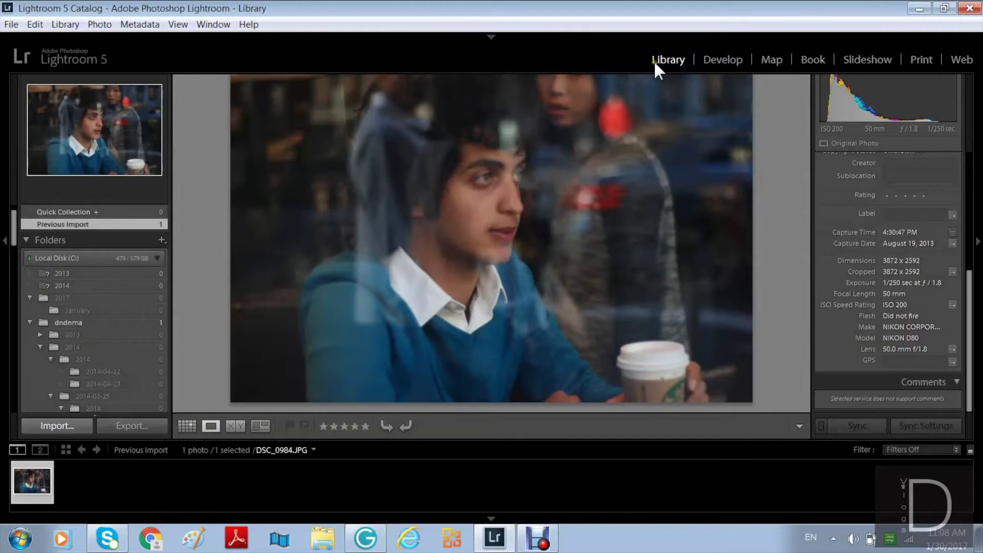
click(723, 60)
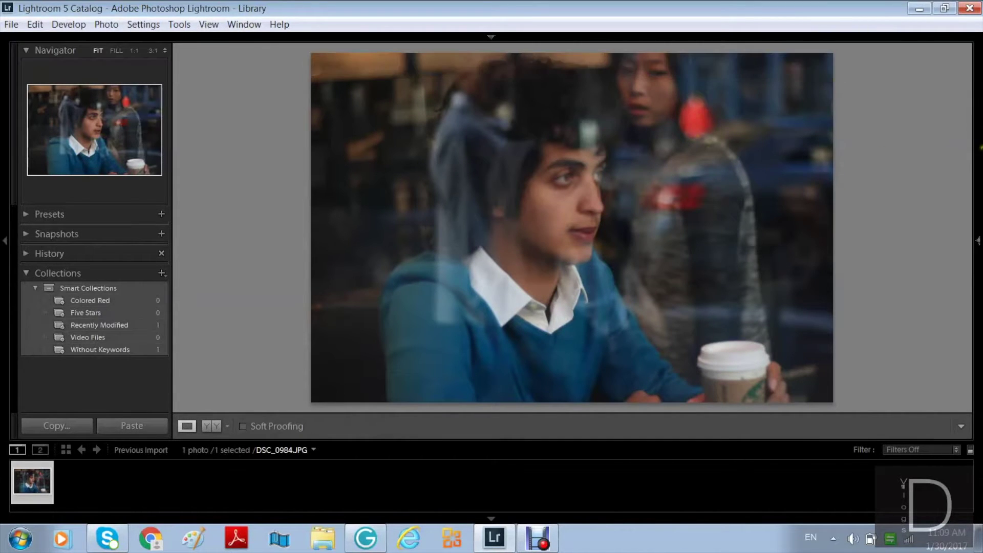
mouse_move(978, 241)
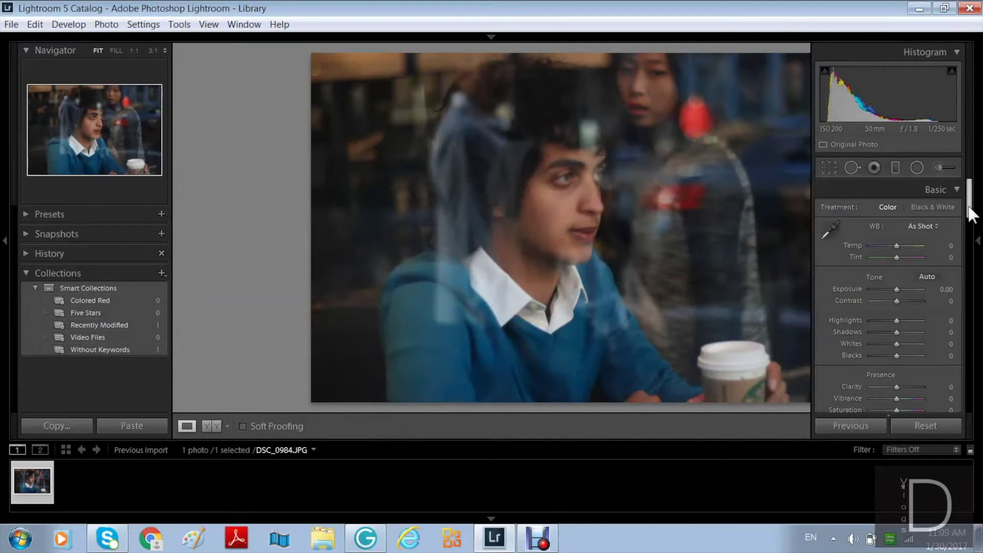
drag(971, 214, 969, 209)
click(829, 169)
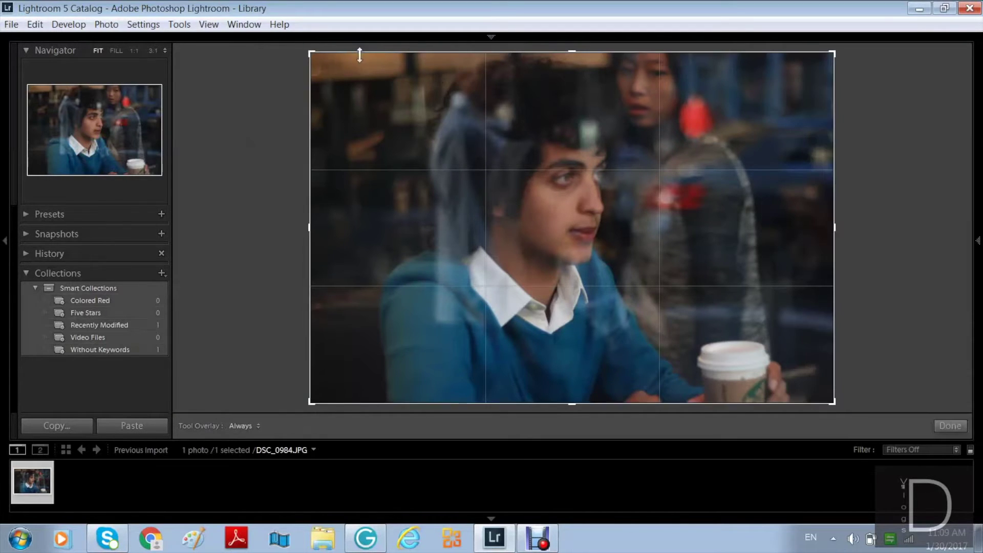
Drag the top-left crop corner, then select Spot Removal at Size 78, Feather 100, Opacity 100
mouse_move(310, 53)
mouse_down()
mouse_move(337, 78)
mouse_move(305, 75)
mouse_move(333, 76)
mouse_move(329, 60)
mouse_move(336, 77)
mouse_move(355, 77)
mouse_move(329, 77)
mouse_move(295, 42)
mouse_up()
mouse_move(978, 153)
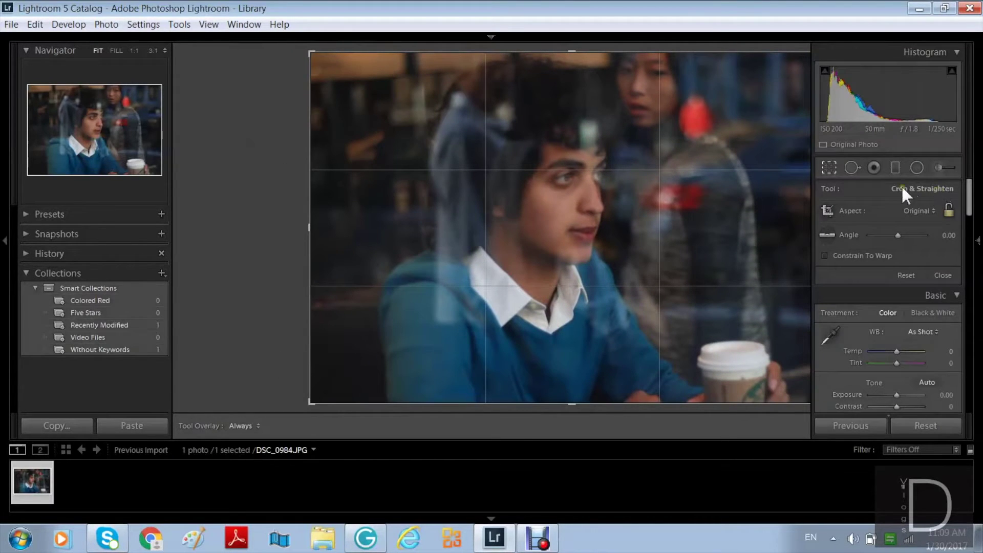
click(852, 168)
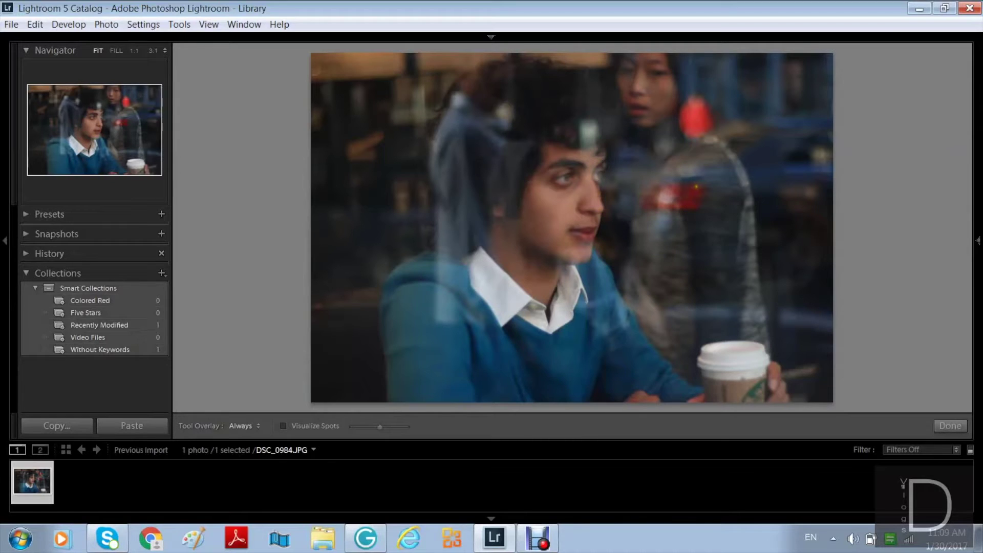
Clone out the red label on the background woman's coat from just above, and confirm
mouse_move(976, 210)
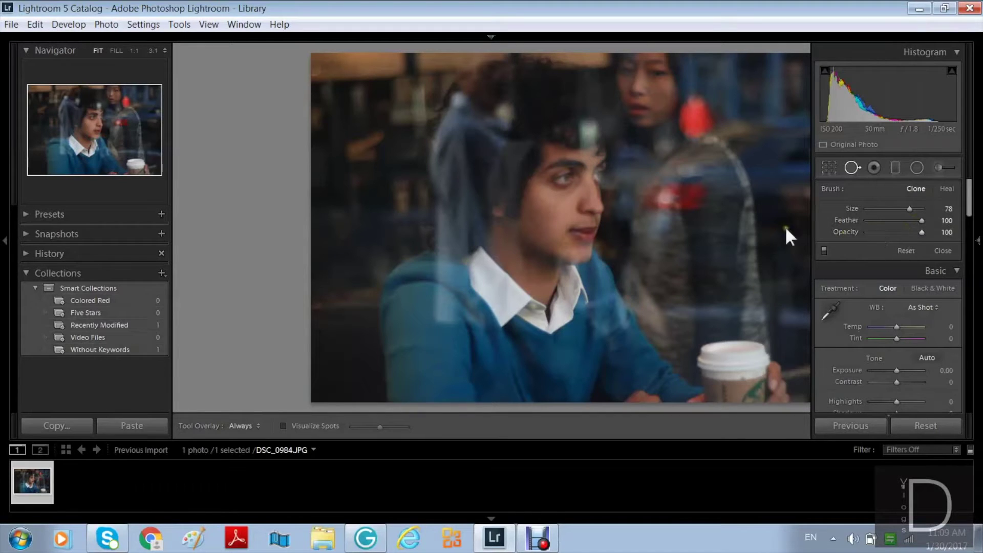
mouse_move(702, 193)
mouse_down()
mouse_move(663, 196)
mouse_move(660, 207)
mouse_move(698, 205)
mouse_up()
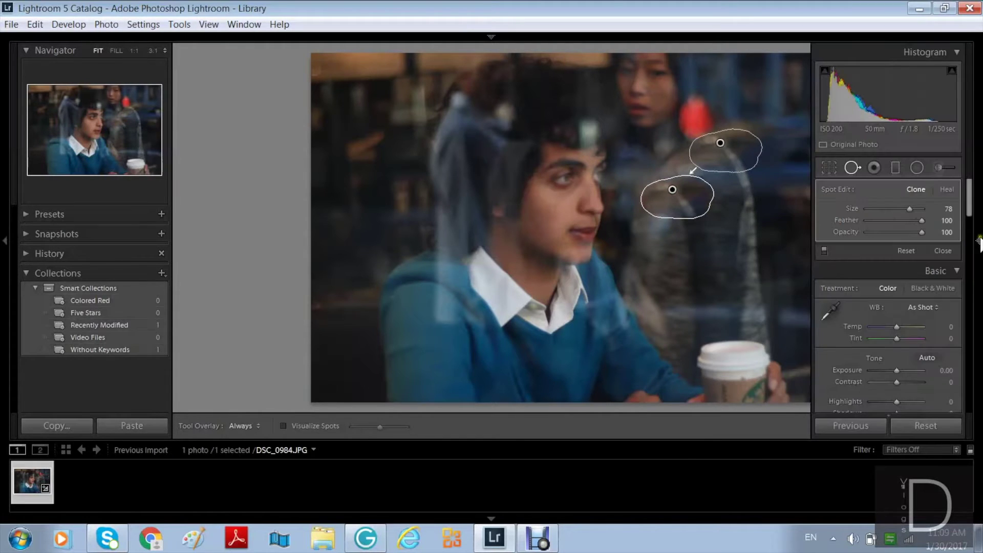
click(978, 240)
click(774, 425)
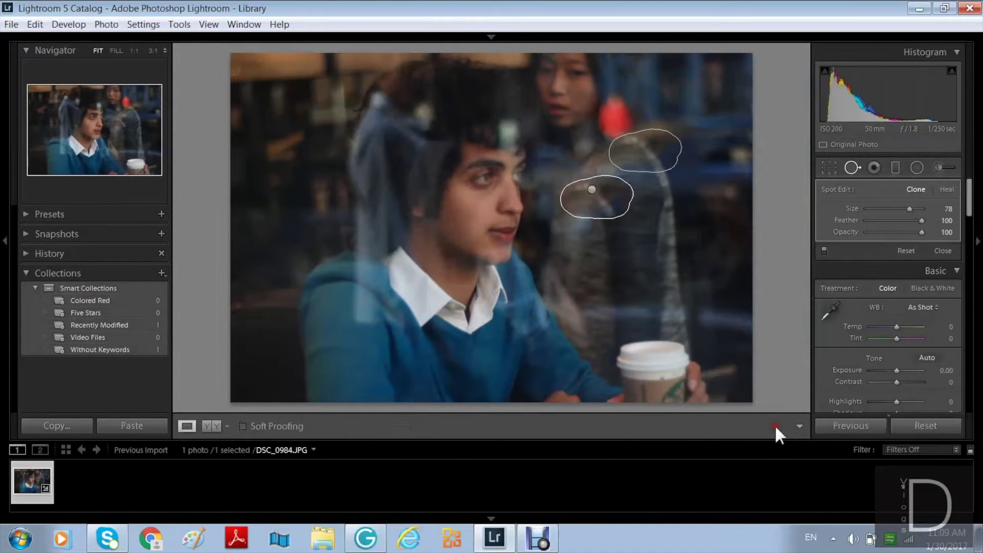
Reset the photo's edits and start a graduated filter using the Temp effect preset at 25
click(928, 423)
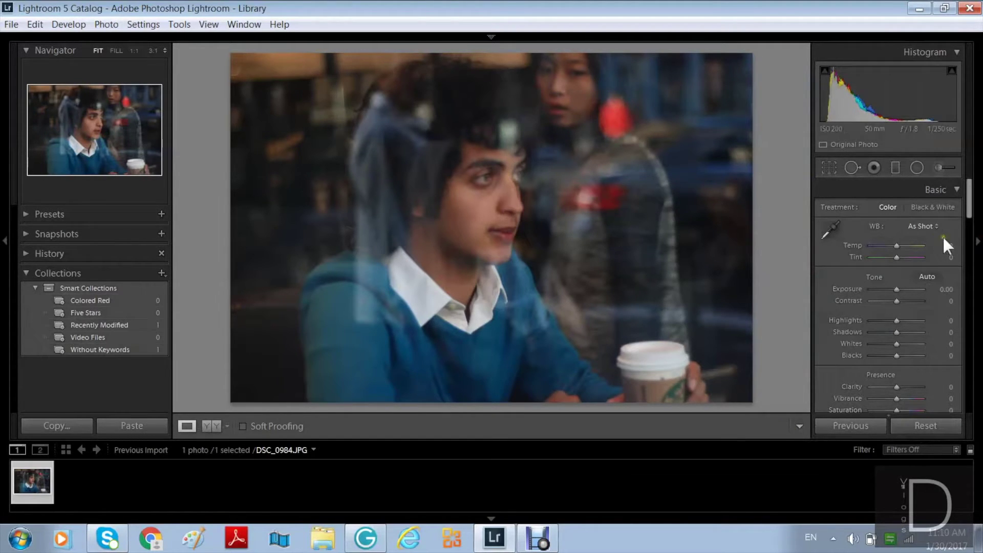
click(872, 169)
click(894, 170)
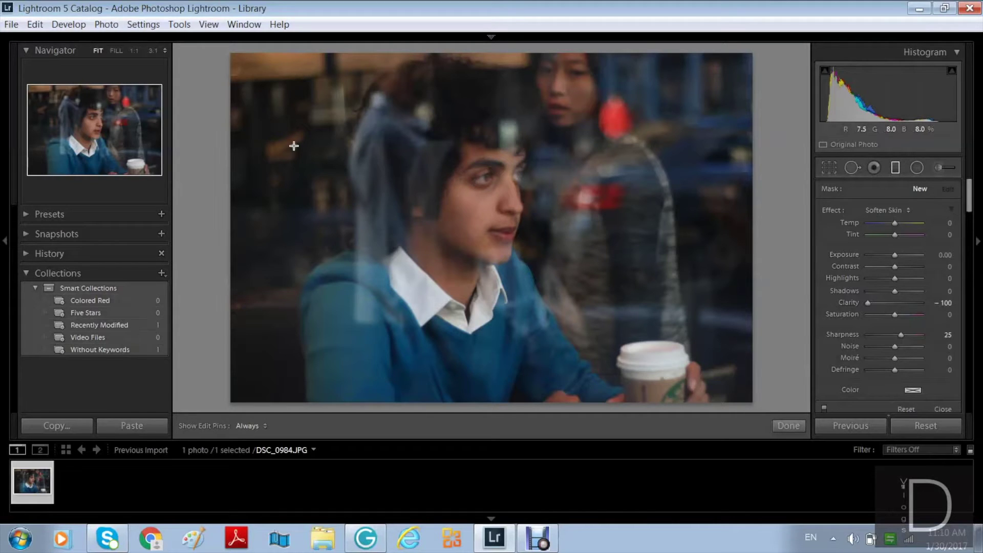
click(893, 210)
click(798, 195)
Draw a diagonal graduated filter across the portrait, raise its Exposure to 2.16, and rotate it near horizontal
drag(258, 117, 594, 308)
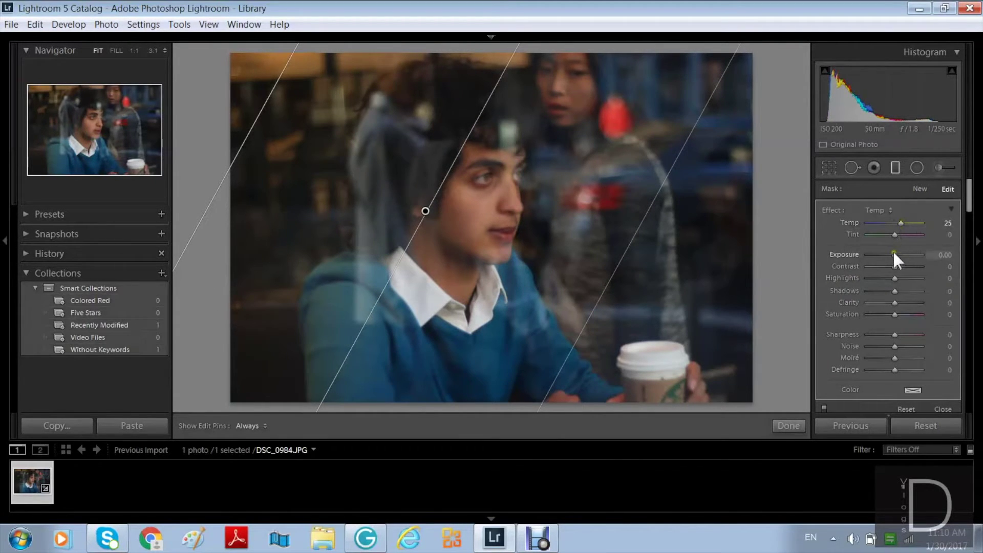
drag(895, 254, 907, 254)
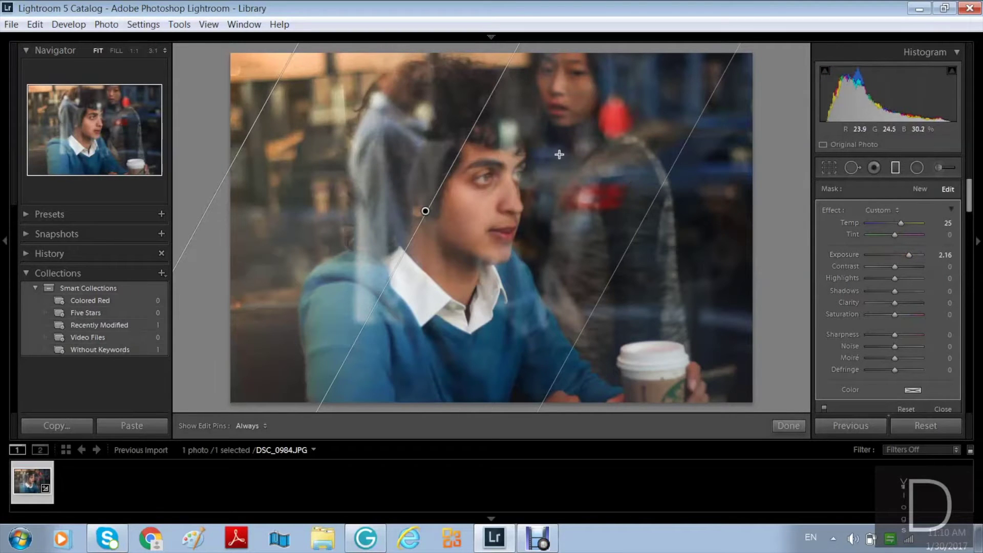
drag(432, 204, 446, 211)
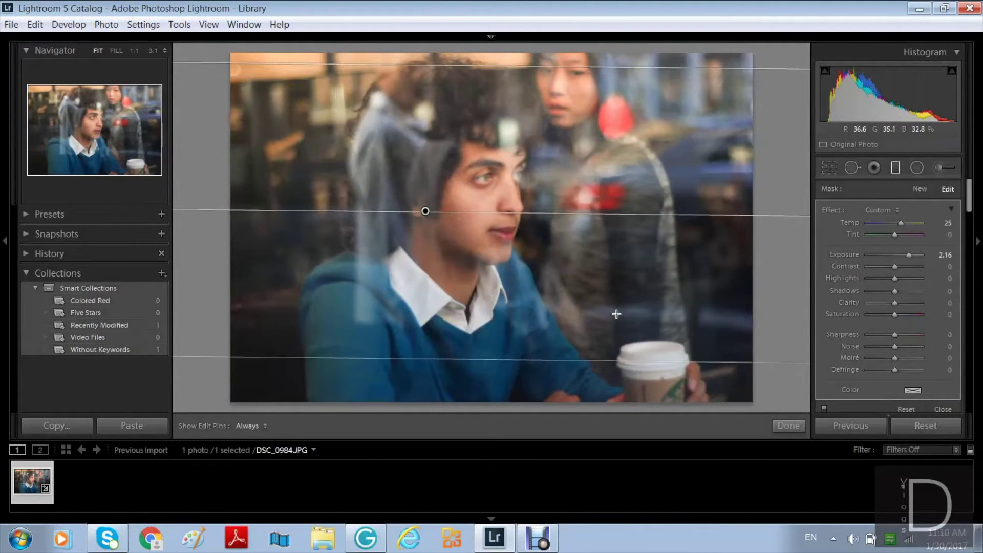
Narrow the graduated filter's transition, nudge it down slightly and tilt it around its centre
drag(574, 358, 566, 266)
drag(739, 268, 735, 222)
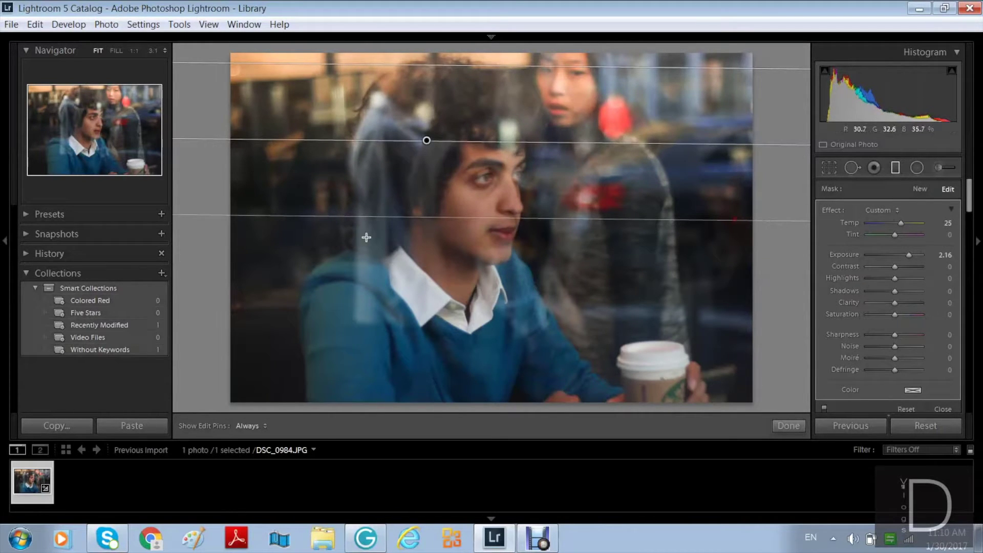
drag(387, 133, 388, 136)
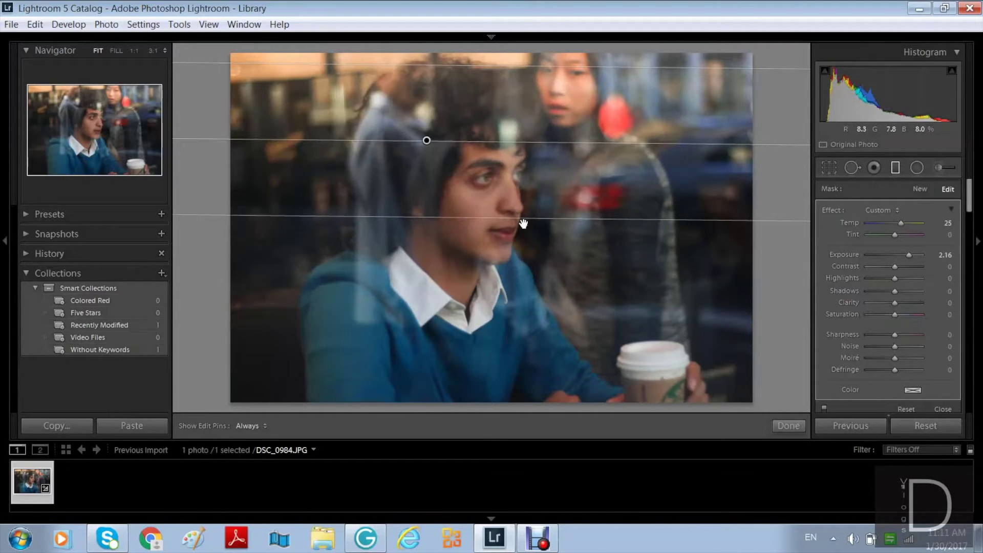
drag(522, 221, 522, 227)
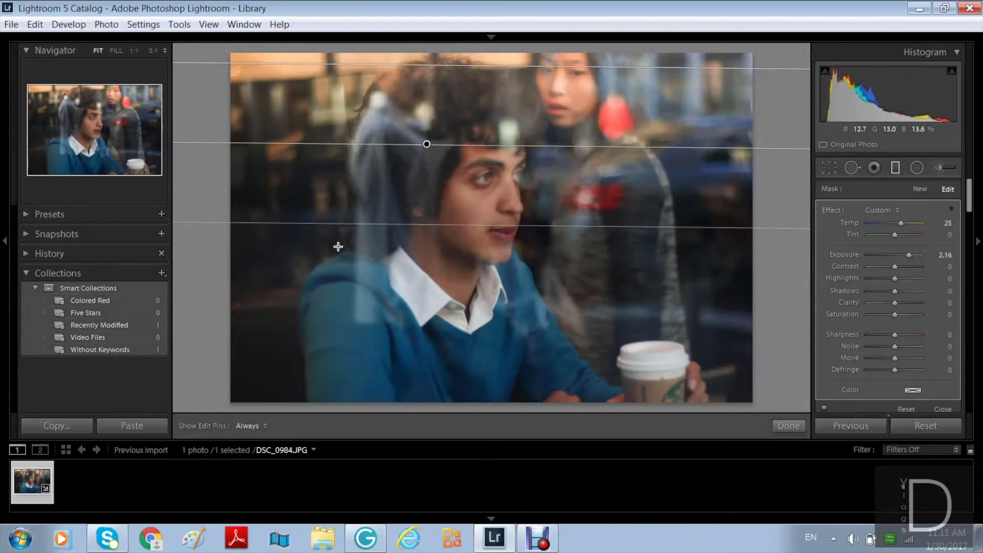
drag(349, 144, 349, 146)
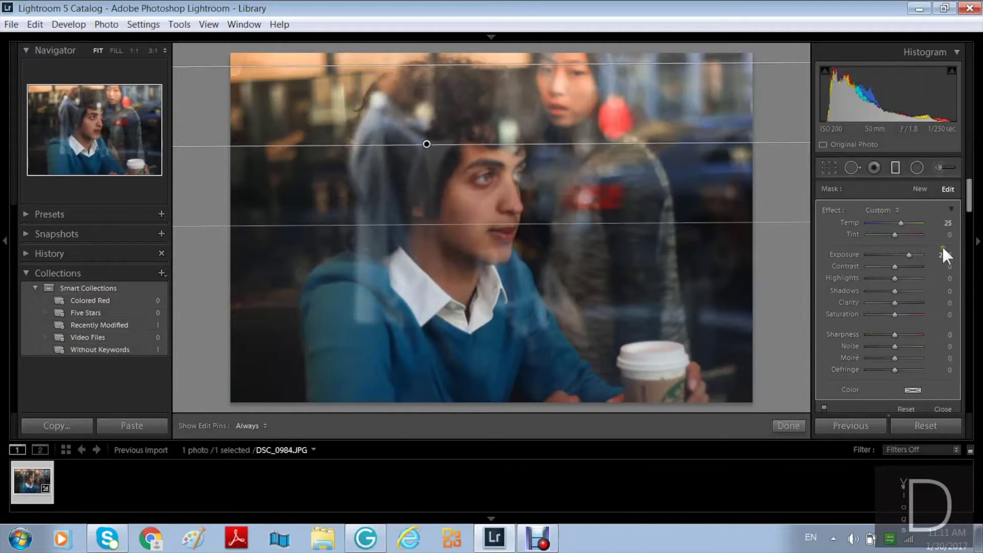
Adjust the filter's Contrast, lower its Exposure to 2.07, and apply the graduated filter
mouse_move(894, 266)
mouse_down()
mouse_move(865, 266)
mouse_move(903, 268)
mouse_move(894, 267)
mouse_up()
drag(906, 253, 905, 253)
scroll(966, 205, down, 2)
scroll(966, 206, up, 2)
click(789, 426)
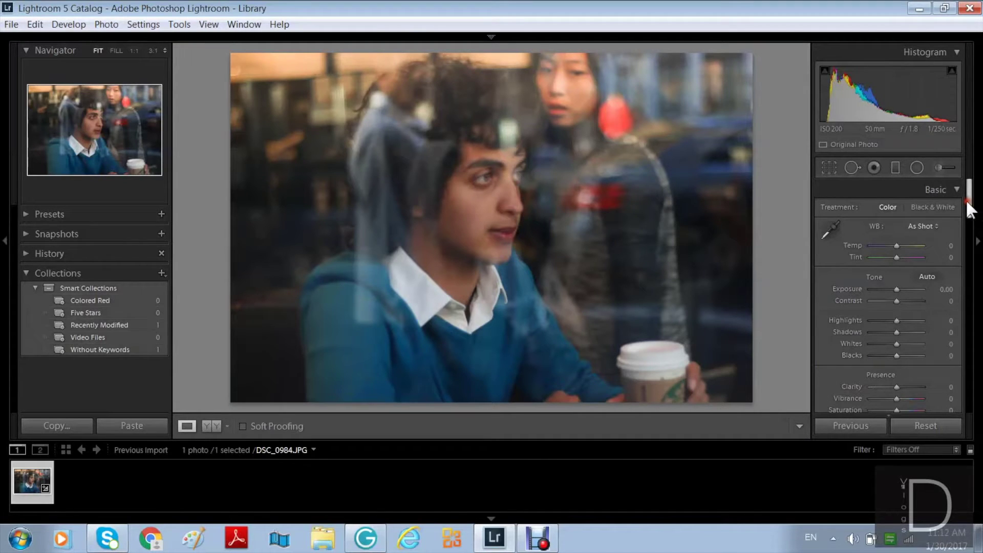
click(914, 169)
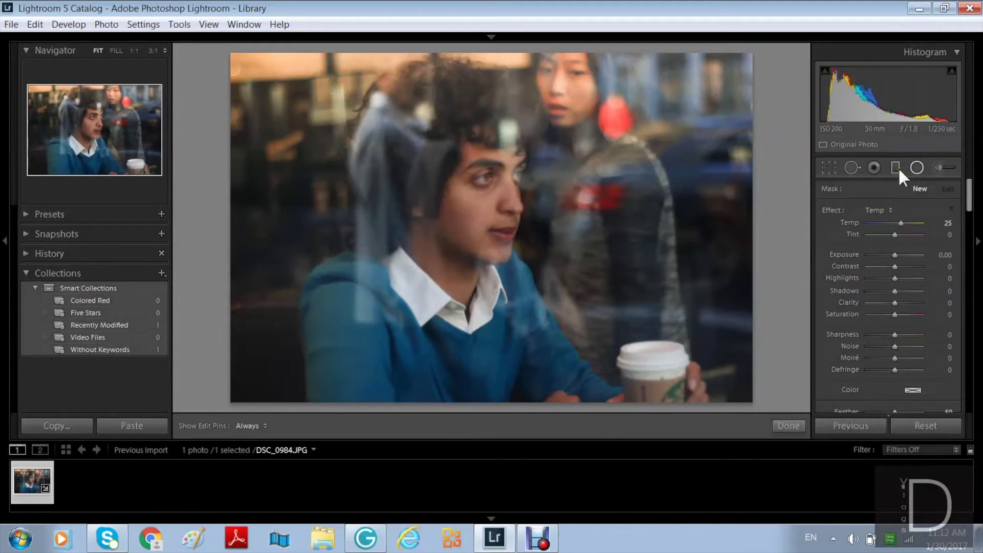
Switch to the Adjustment Brush and show its list of effect presets
click(937, 169)
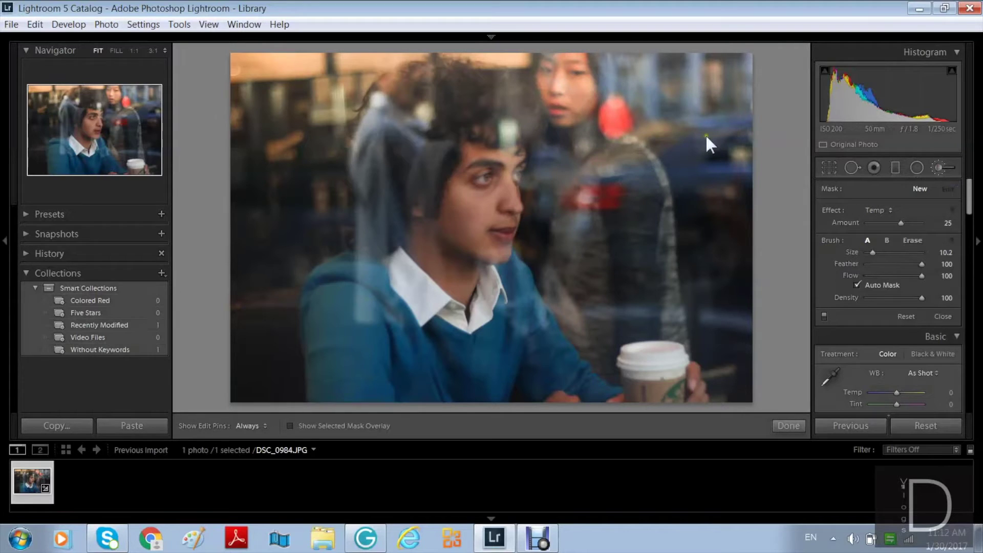
click(889, 210)
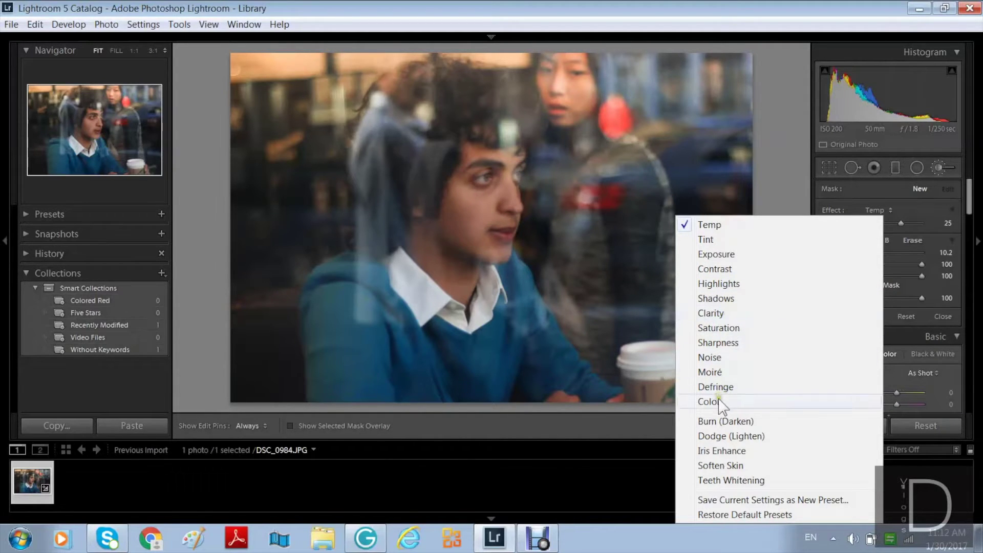
Paint Soften Skin at Amount 89 over the young man's cheek and jaw, then close the brush
click(720, 464)
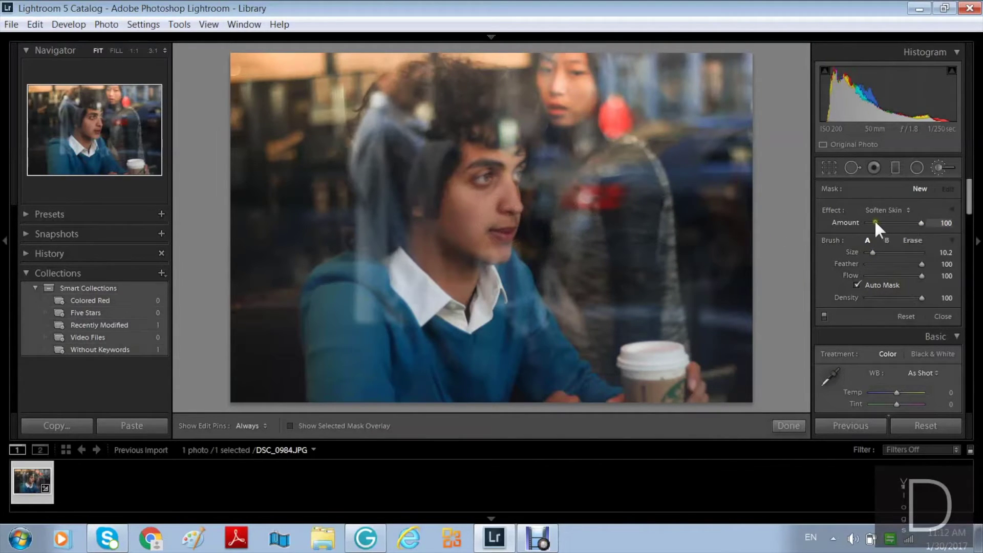
mouse_move(918, 219)
mouse_down()
mouse_move(899, 221)
mouse_move(923, 221)
mouse_up()
key(h)
mouse_move(480, 208)
mouse_down()
mouse_move(457, 211)
mouse_move(452, 229)
mouse_move(478, 241)
mouse_up()
key(h)
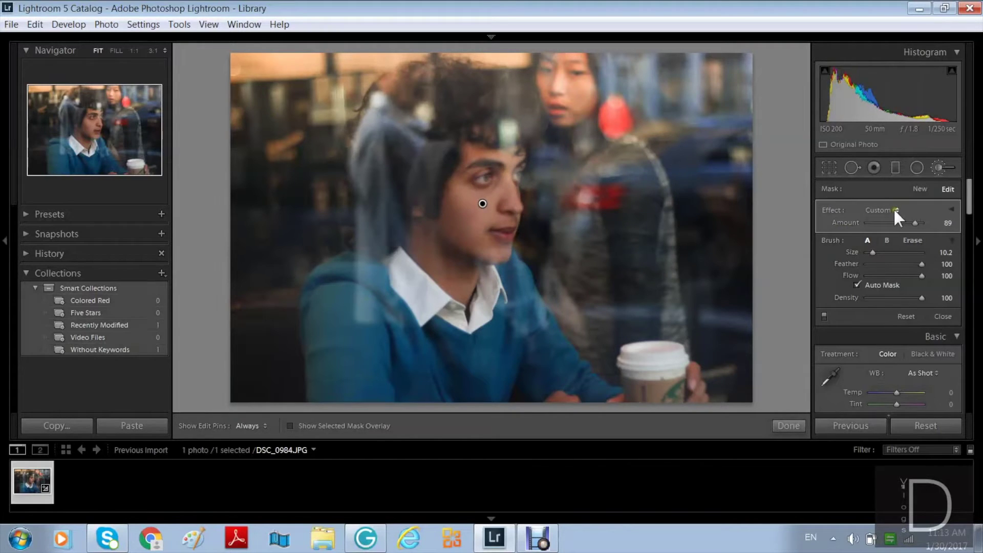
click(937, 315)
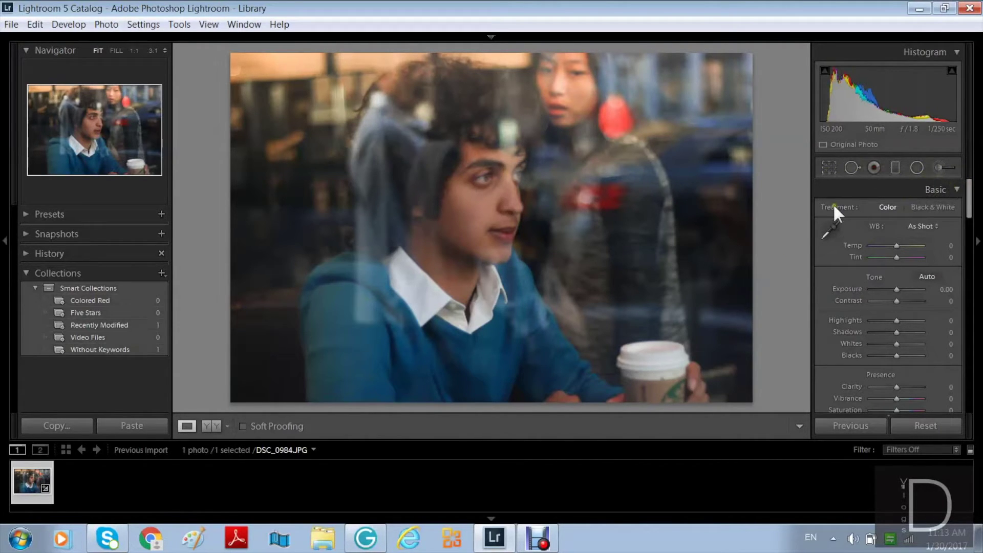
Set a custom white balance of Temp +2 and Tint 0 in the Basic panel
scroll(969, 217, down, 1)
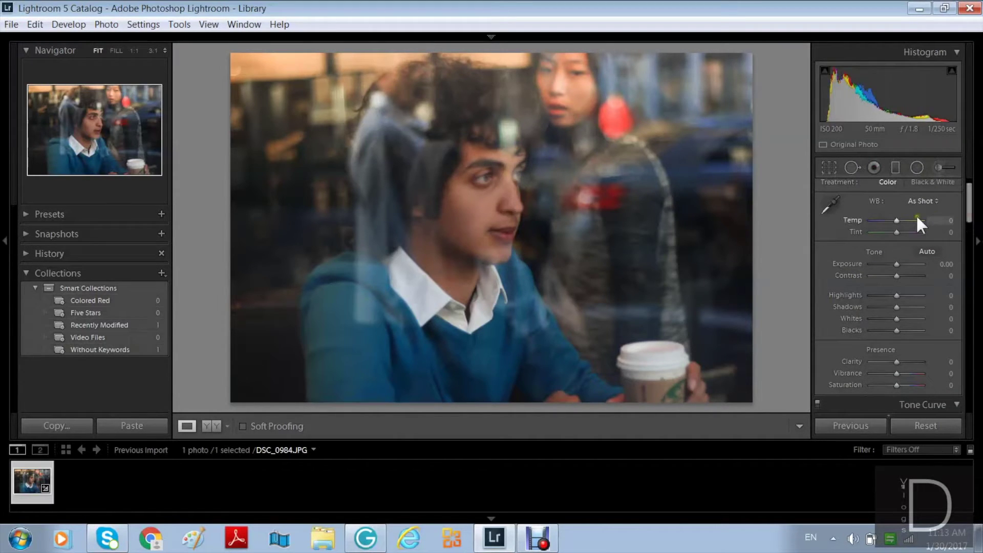
click(897, 221)
drag(896, 224, 893, 229)
click(949, 232)
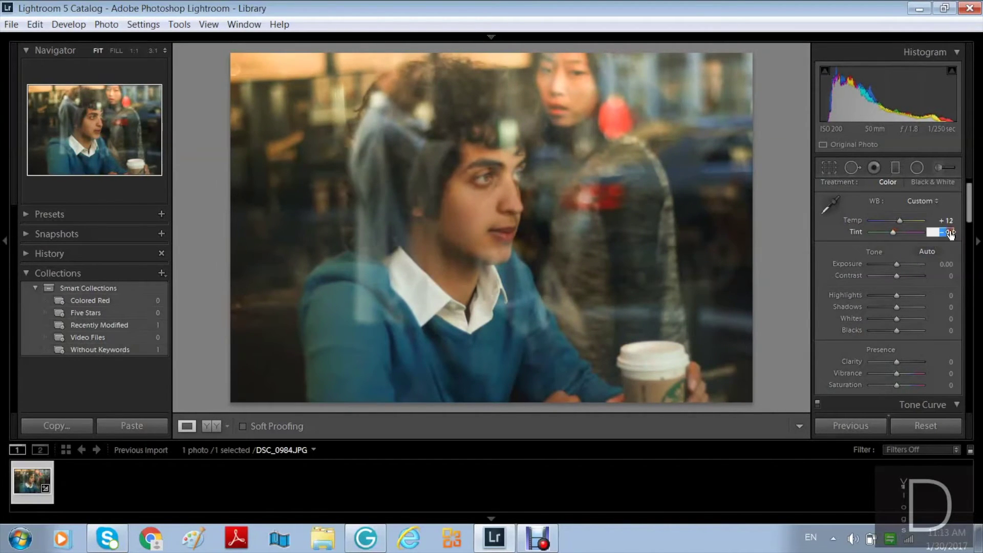
text(0)
scroll(975, 210, up, 1)
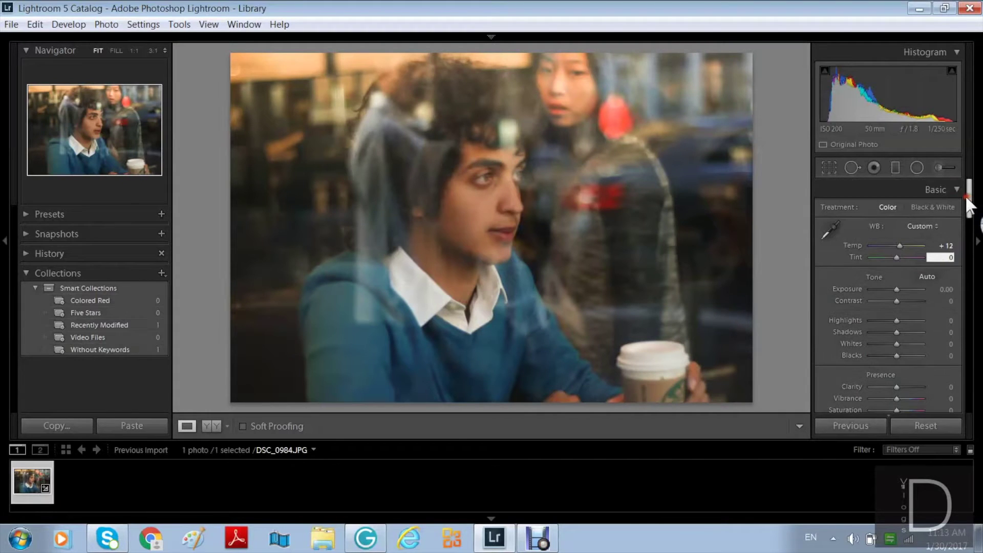
double_click(895, 244)
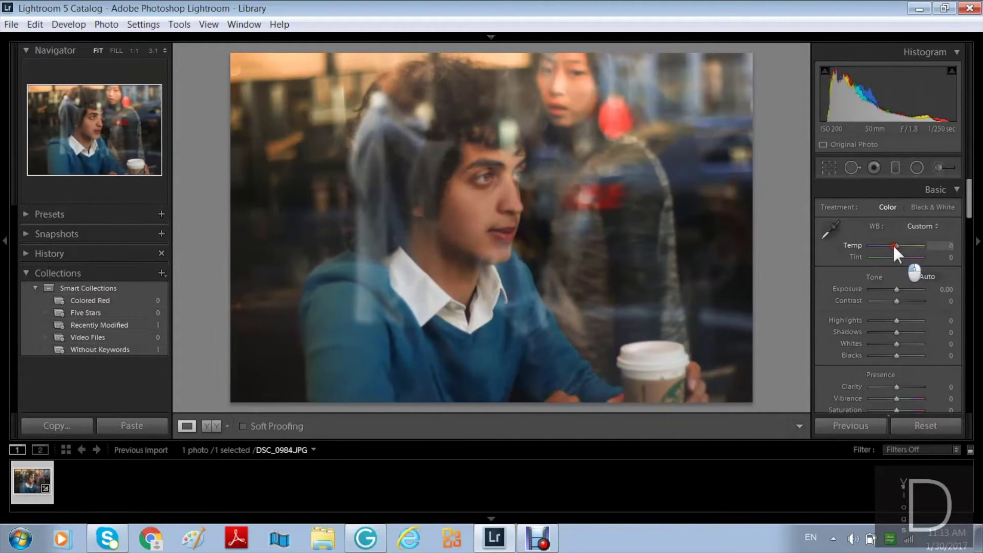
click(895, 244)
drag(967, 206, 971, 222)
Reset Exposure to 0.00, then set Contrast +31, Whites -69, Blacks -2 and Clarity +33
drag(900, 233, 896, 233)
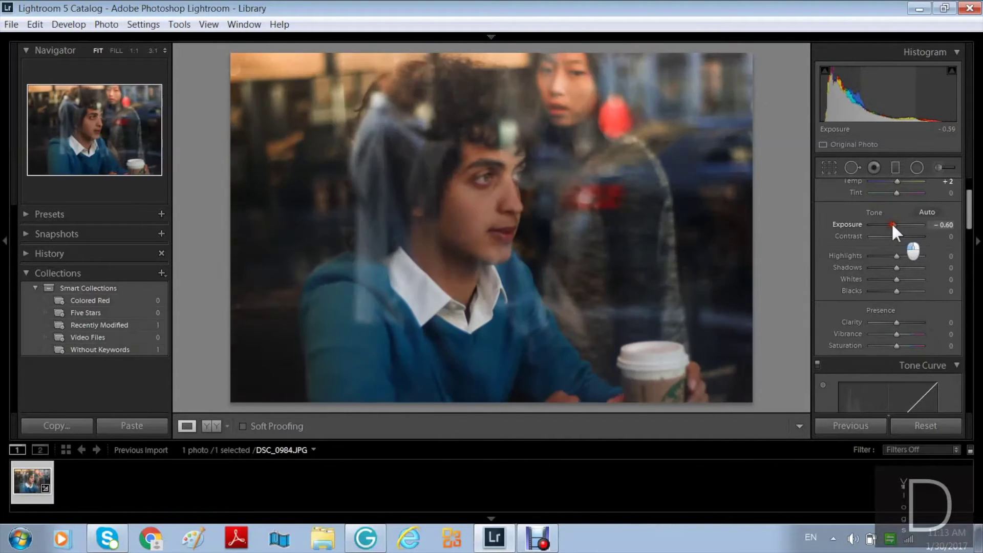
double_click(896, 226)
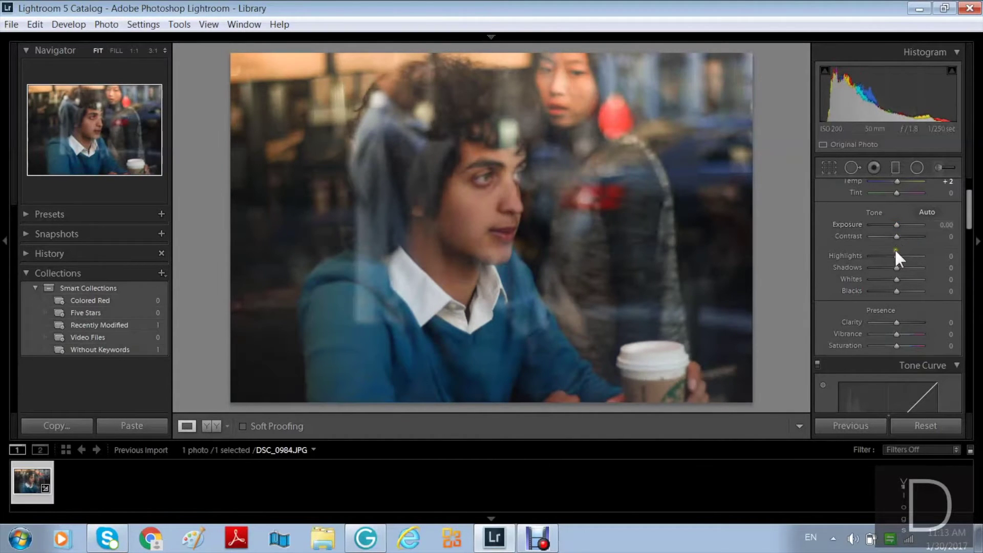
drag(896, 236, 900, 237)
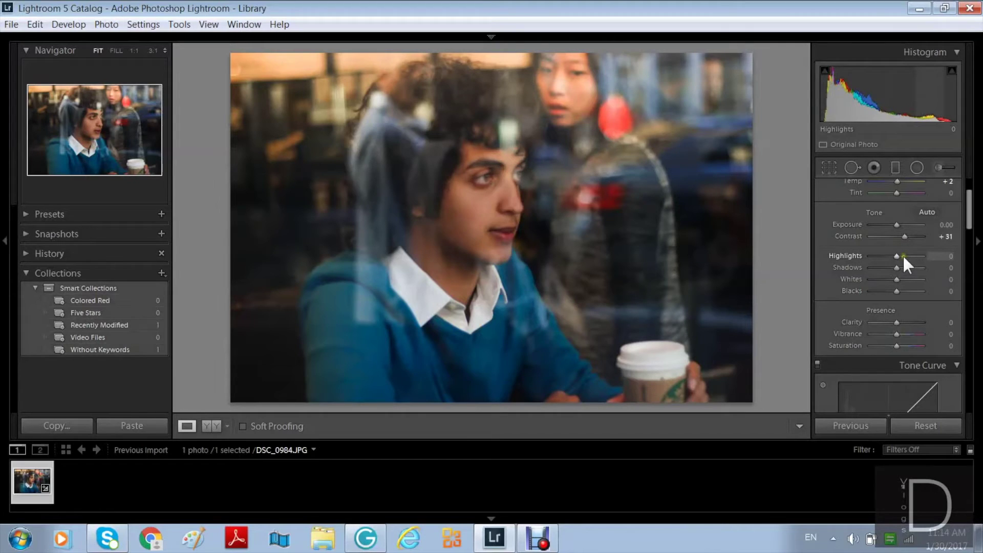
drag(895, 255, 896, 322)
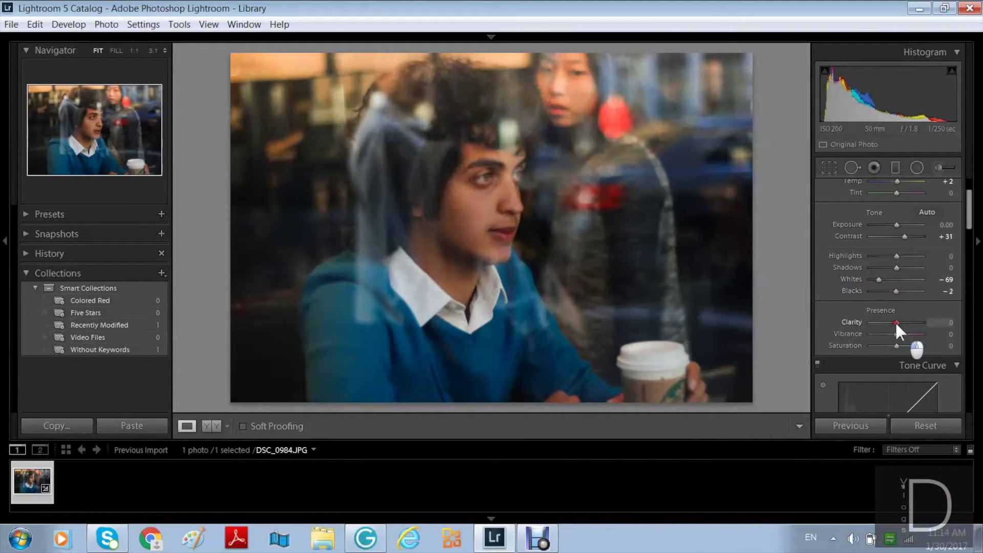
drag(895, 321, 904, 324)
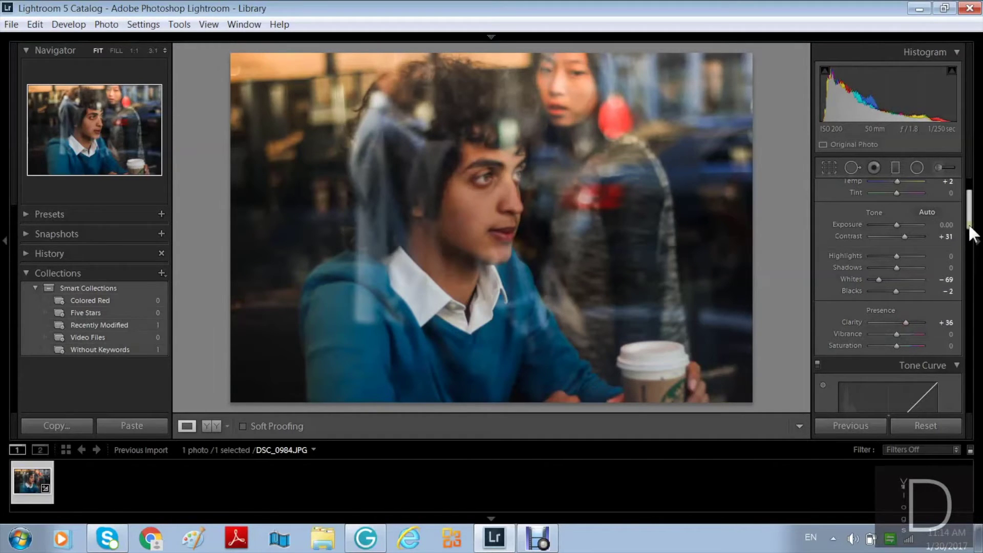
drag(906, 322, 905, 321)
scroll(965, 228, down, 3)
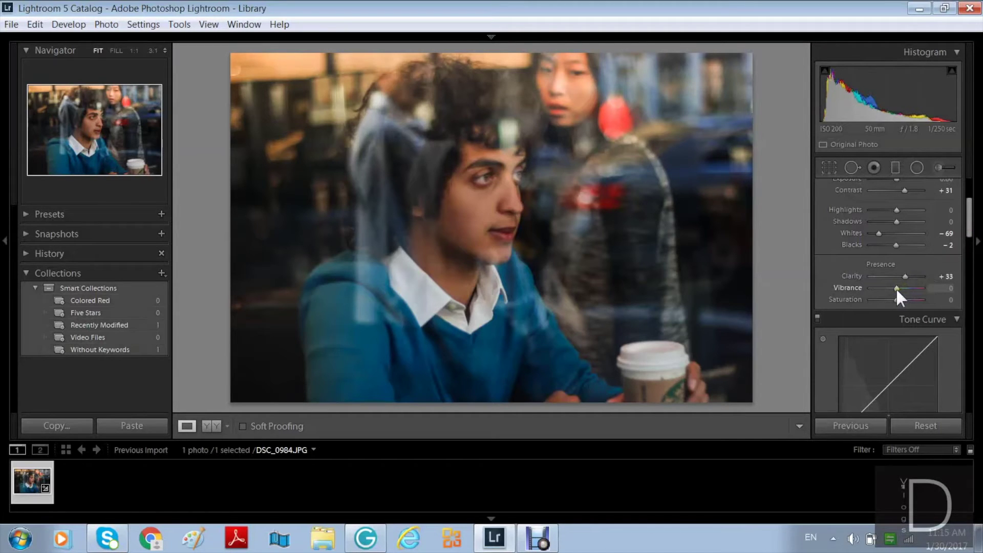
In Presence, lower Vibrance to -31 and set Saturation to +24
mouse_move(896, 288)
mouse_down()
mouse_move(885, 285)
mouse_move(904, 300)
mouse_up()
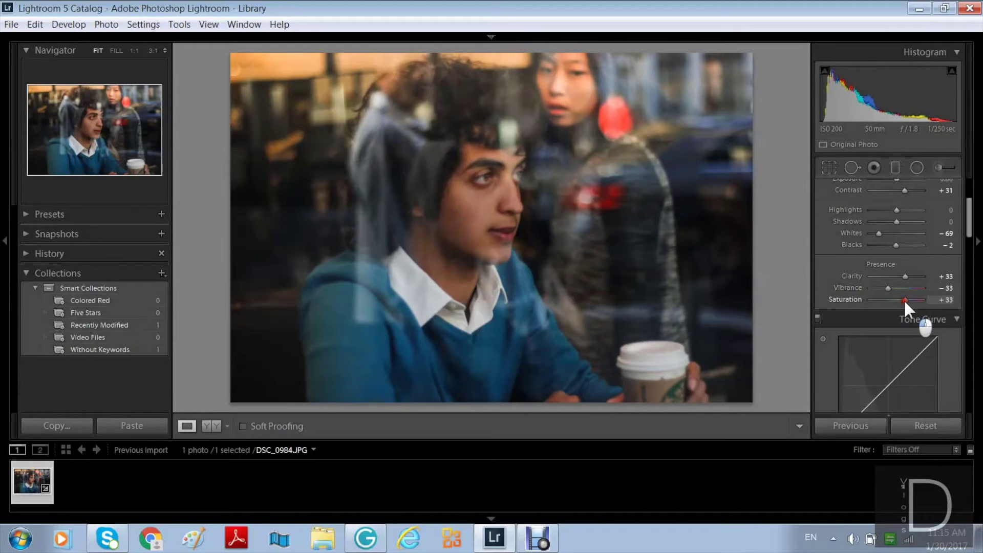
drag(904, 301, 887, 289)
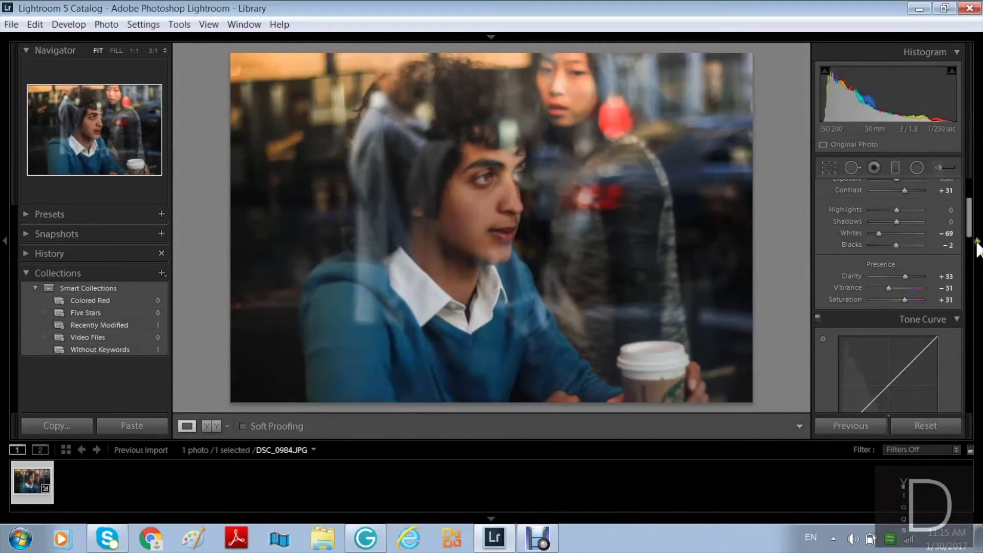
drag(904, 299, 902, 299)
scroll(967, 237, down, 3)
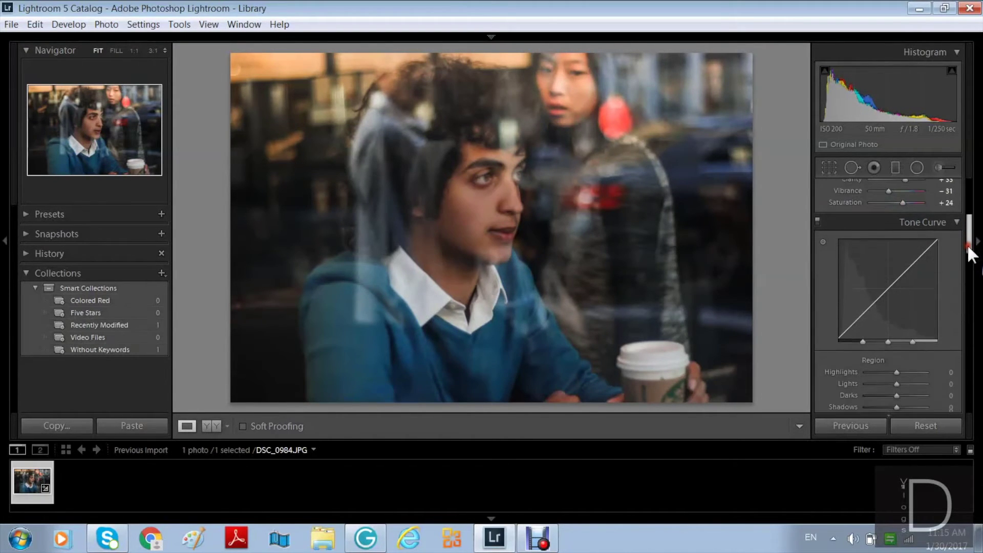
drag(968, 247, 966, 241)
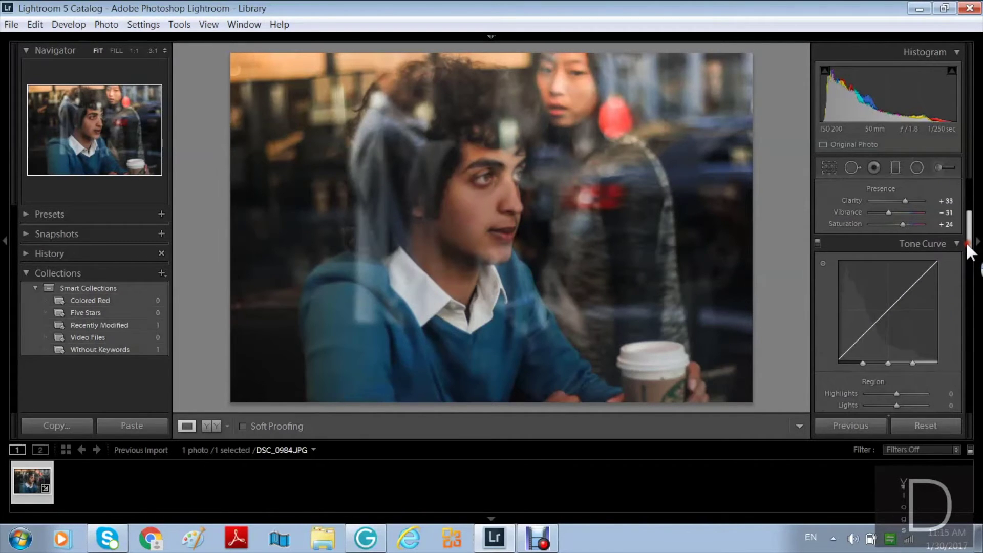
drag(966, 245, 967, 252)
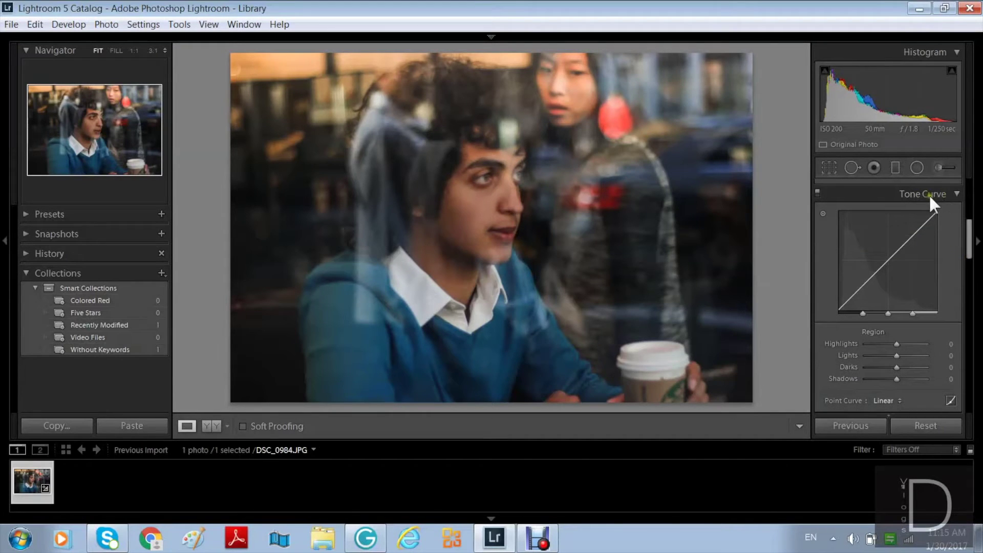
scroll(967, 232, down, 1)
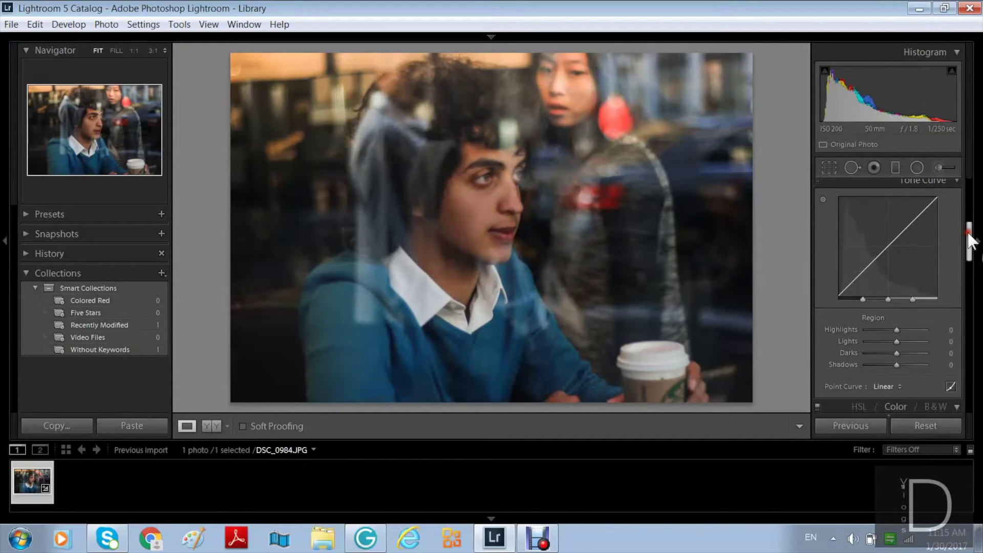
scroll(969, 241, down, 1)
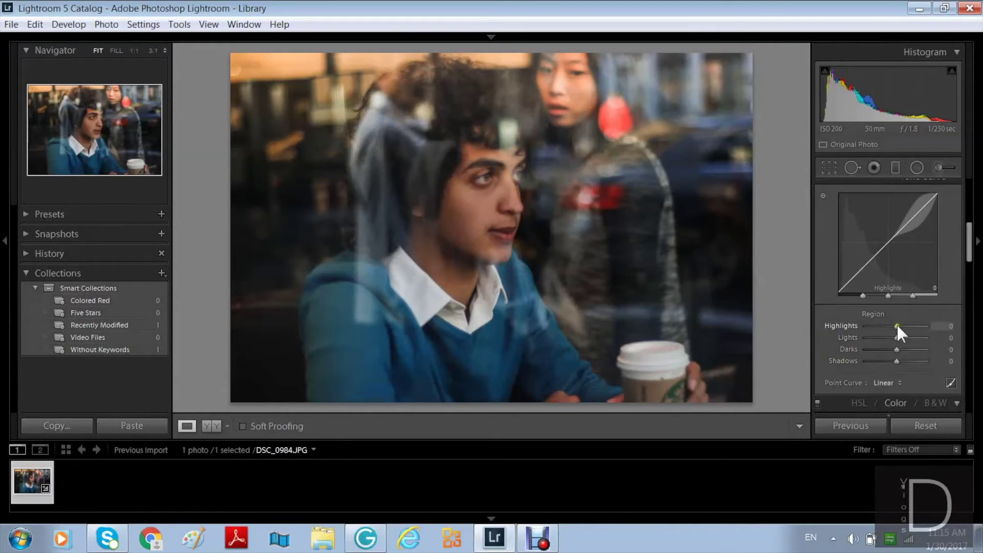
mouse_move(894, 325)
mouse_down()
mouse_move(920, 327)
mouse_move(895, 324)
mouse_up()
click(932, 328)
text(0)
key(Return)
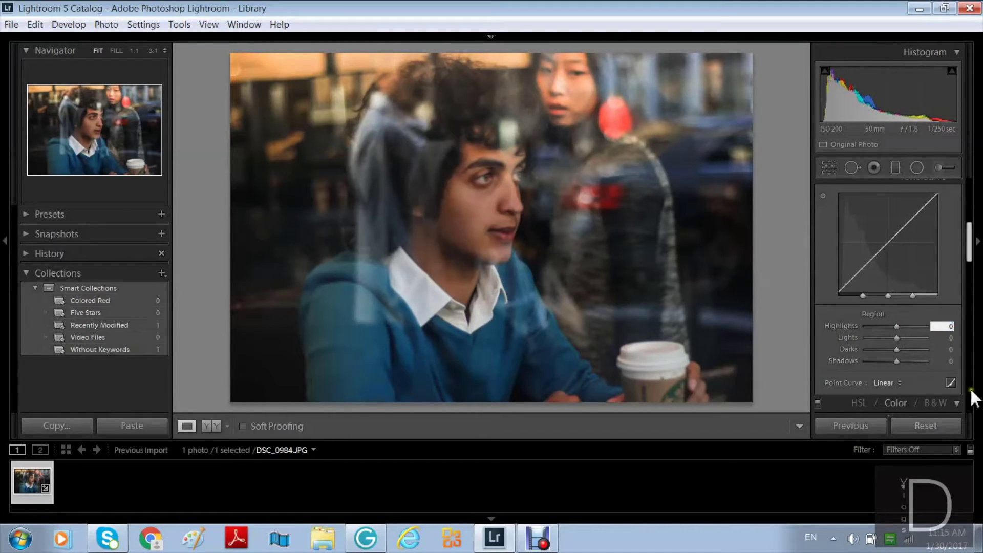
drag(904, 339, 897, 335)
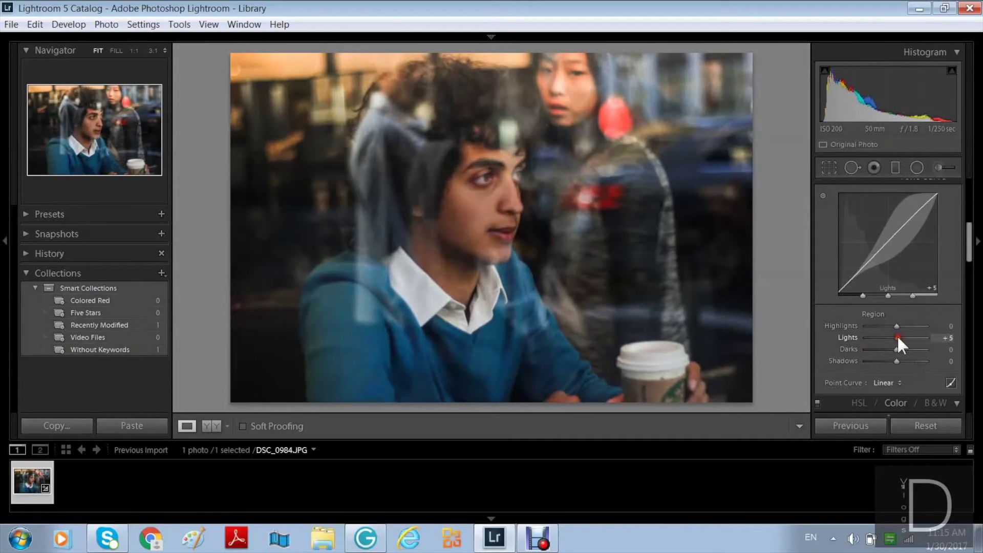
click(941, 337)
text(0)
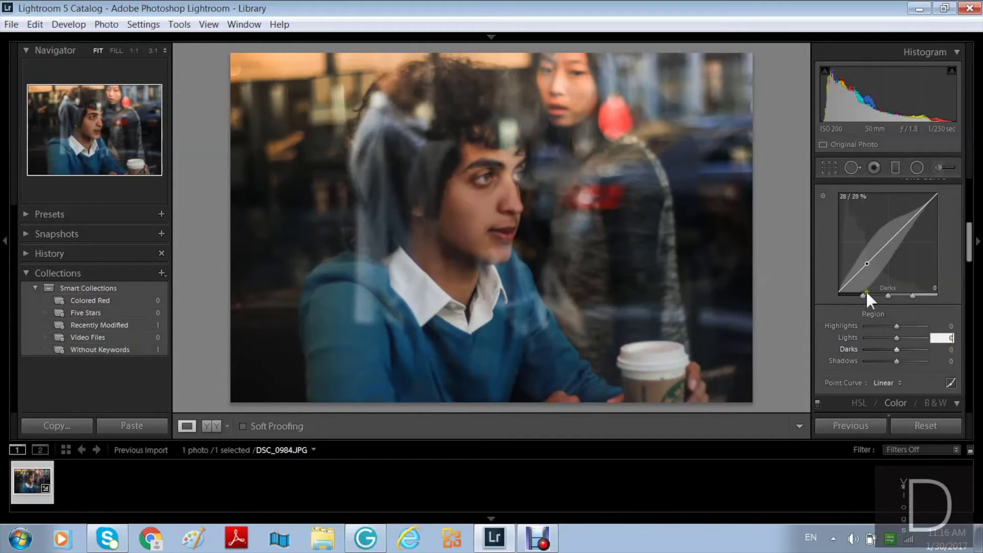
click(896, 361)
mouse_move(896, 360)
mouse_down()
mouse_move(885, 360)
mouse_move(910, 362)
mouse_move(895, 360)
mouse_up()
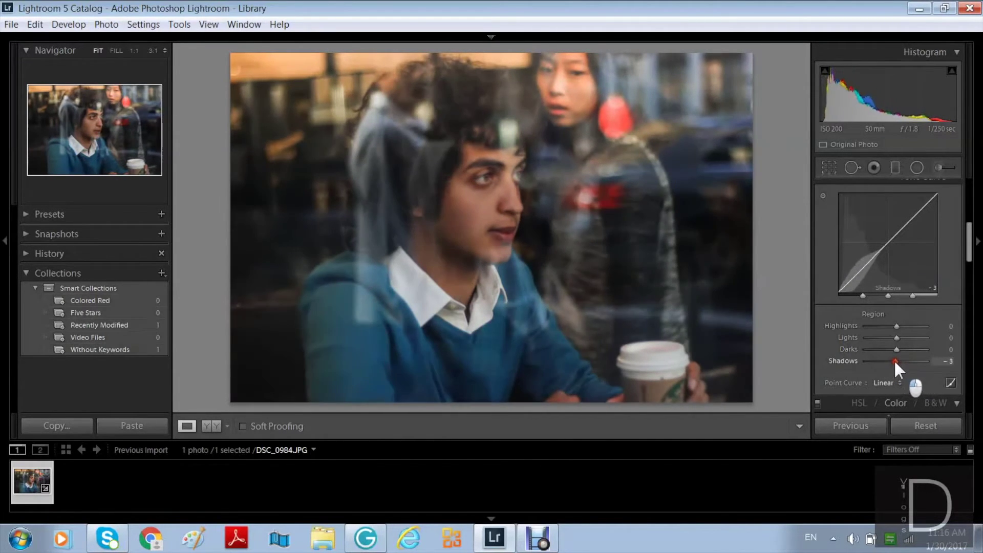
click(945, 361)
click(958, 422)
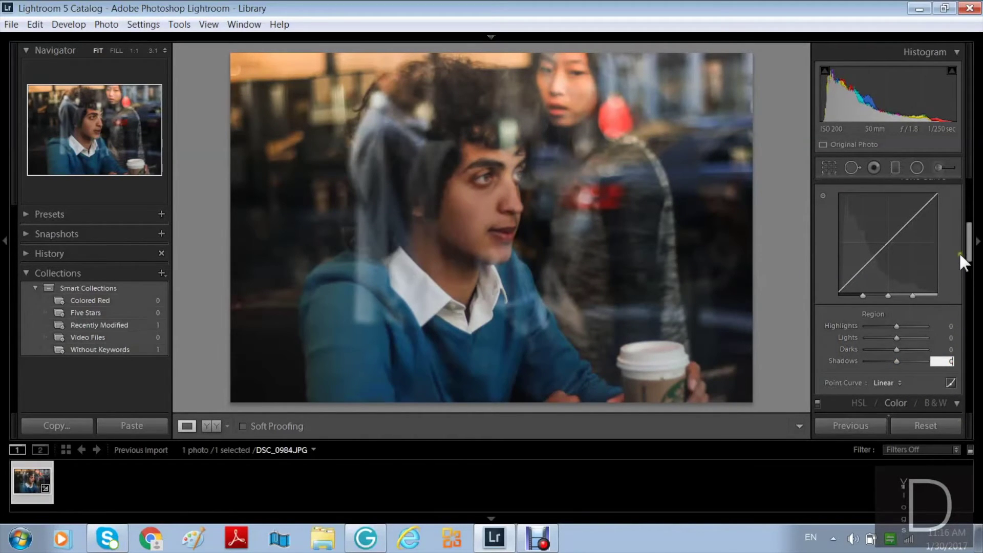
drag(966, 259, 968, 280)
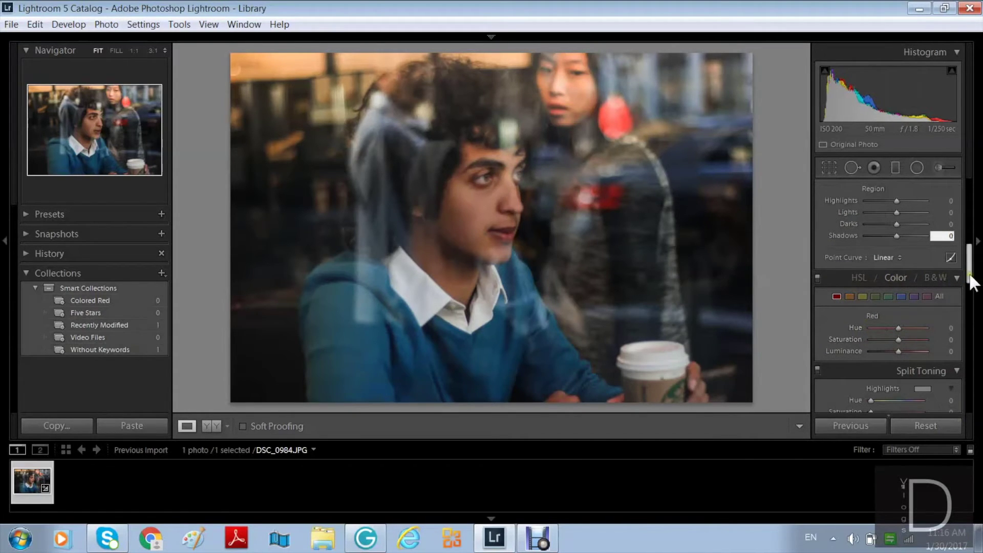
Shift the Red hue to +9 and Red luminance to -2, keeping Red saturation at 0
mouse_move(967, 278)
mouse_down()
mouse_move(959, 244)
mouse_move(960, 273)
mouse_up()
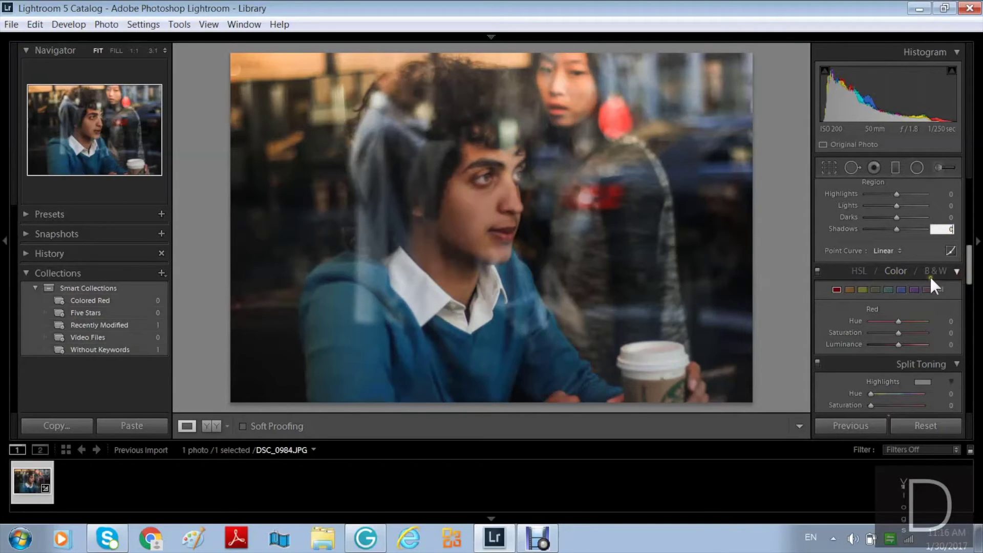
drag(966, 272, 966, 276)
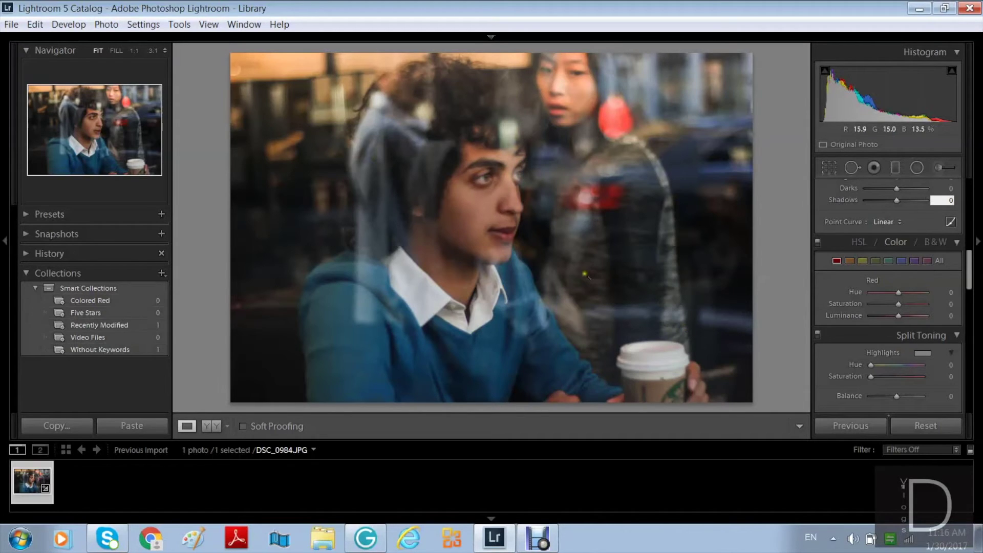
mouse_move(898, 289)
mouse_down()
mouse_move(887, 289)
mouse_move(919, 305)
mouse_move(887, 303)
mouse_move(899, 304)
mouse_up()
double_click(898, 303)
mouse_move(899, 316)
mouse_down()
mouse_move(923, 318)
mouse_move(861, 312)
mouse_move(899, 322)
mouse_up()
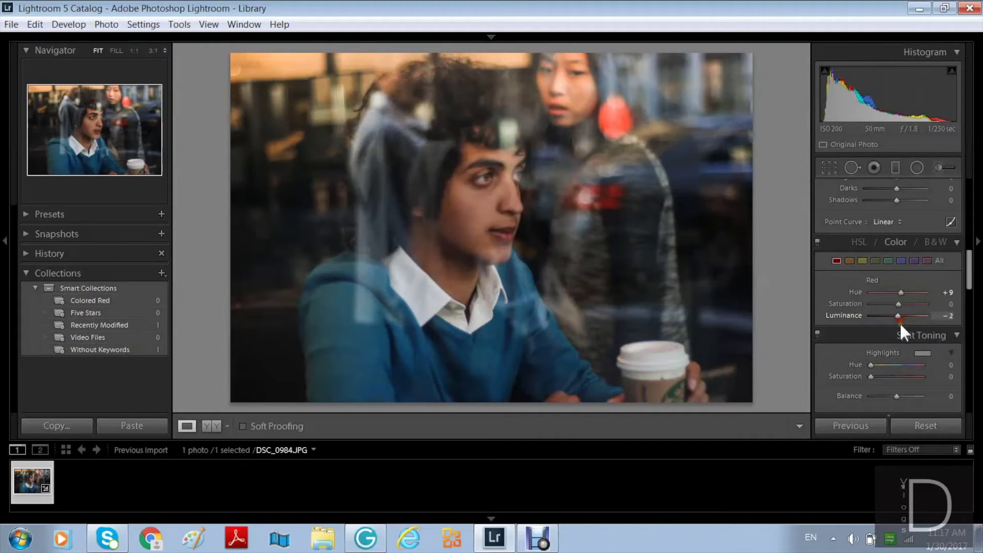
click(948, 316)
Shift the Aqua hue, slightly desaturate Greens, and set Blue Hue +2, Saturation +13, Luminance -56
click(925, 261)
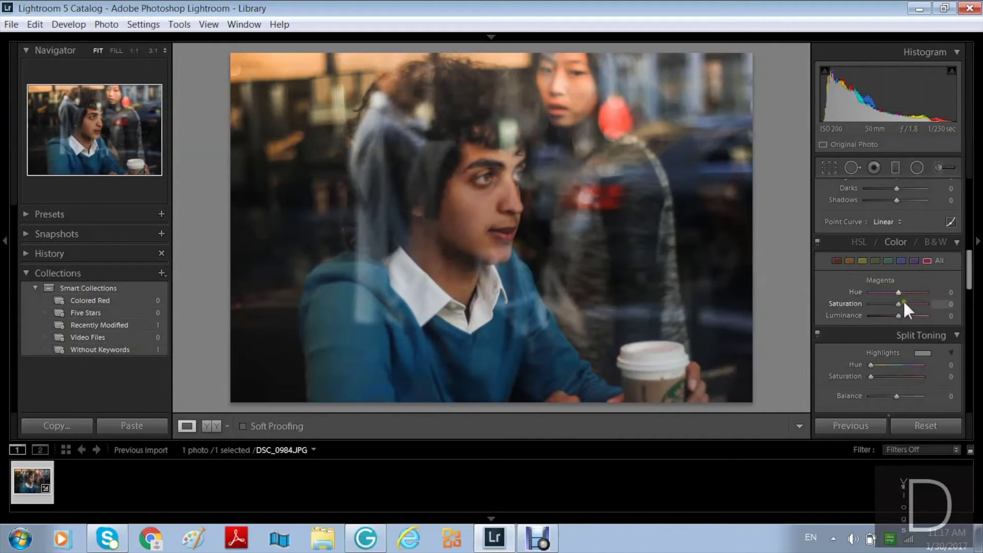
click(898, 261)
click(890, 262)
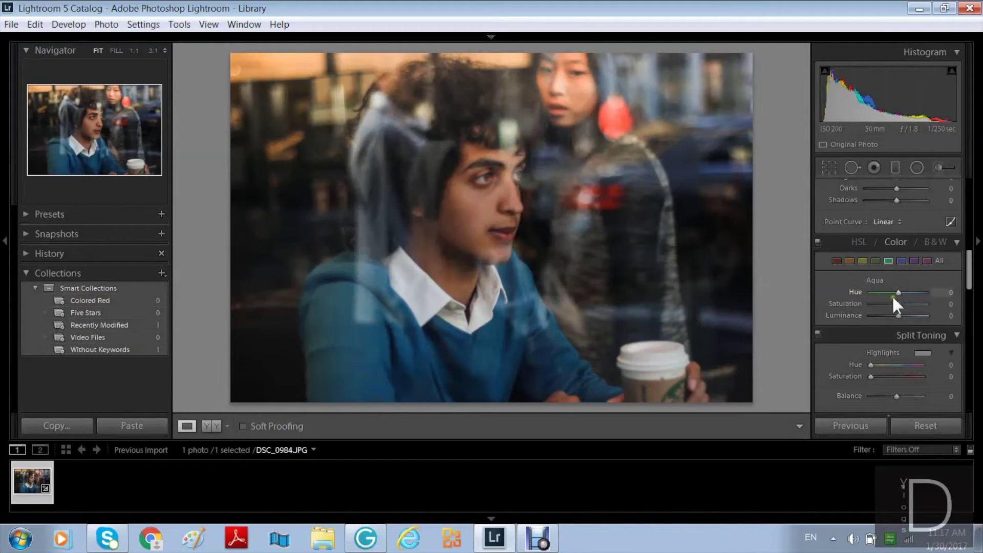
drag(897, 290, 895, 315)
click(875, 261)
mouse_move(897, 301)
mouse_down()
mouse_move(866, 301)
mouse_move(898, 309)
mouse_move(898, 290)
mouse_move(907, 291)
mouse_move(898, 291)
mouse_move(915, 314)
mouse_move(882, 314)
mouse_move(907, 291)
mouse_move(898, 290)
mouse_move(900, 306)
mouse_up()
click(900, 261)
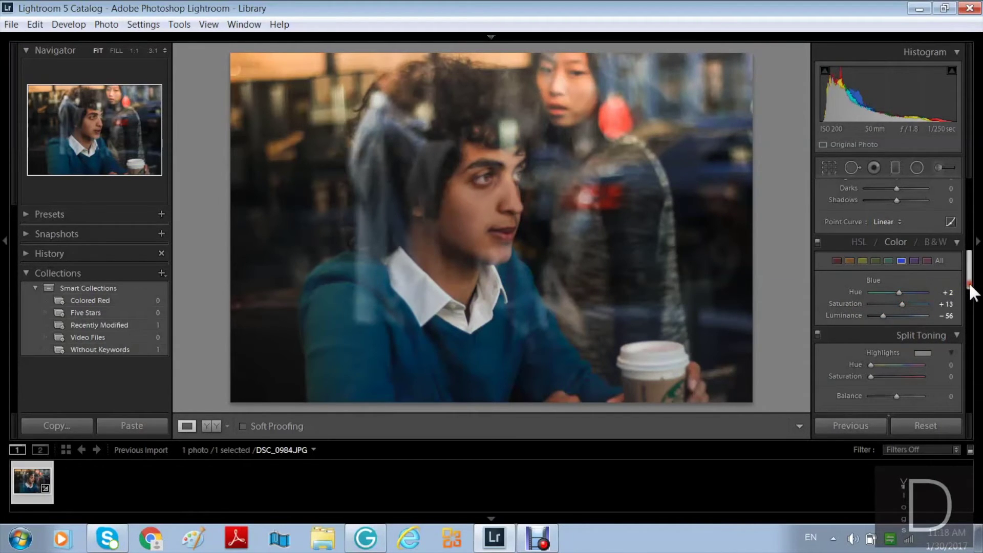
drag(969, 284, 972, 309)
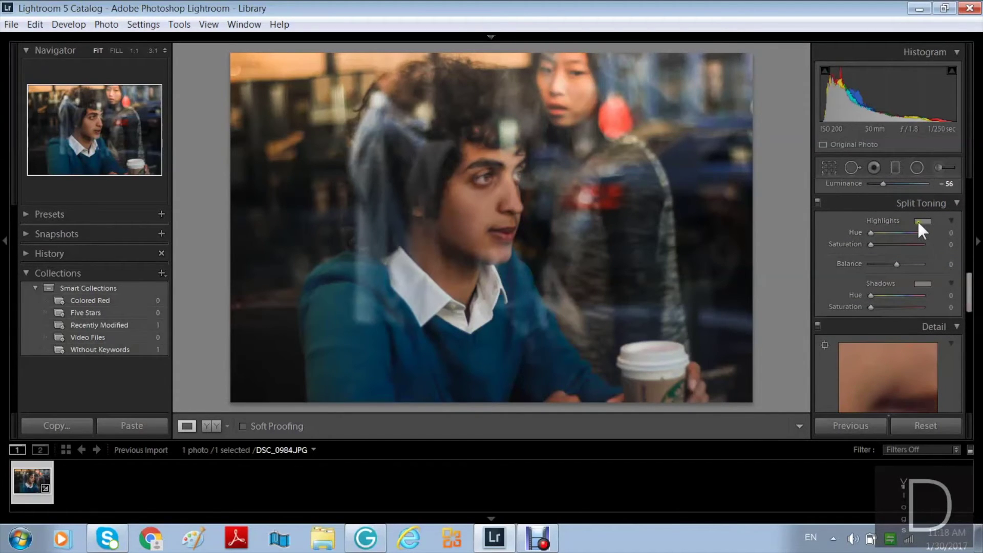
Sample tints with the swatch eyedroppers, settling the shadows on blue at Hue 205, Saturation 21
drag(919, 223, 719, 244)
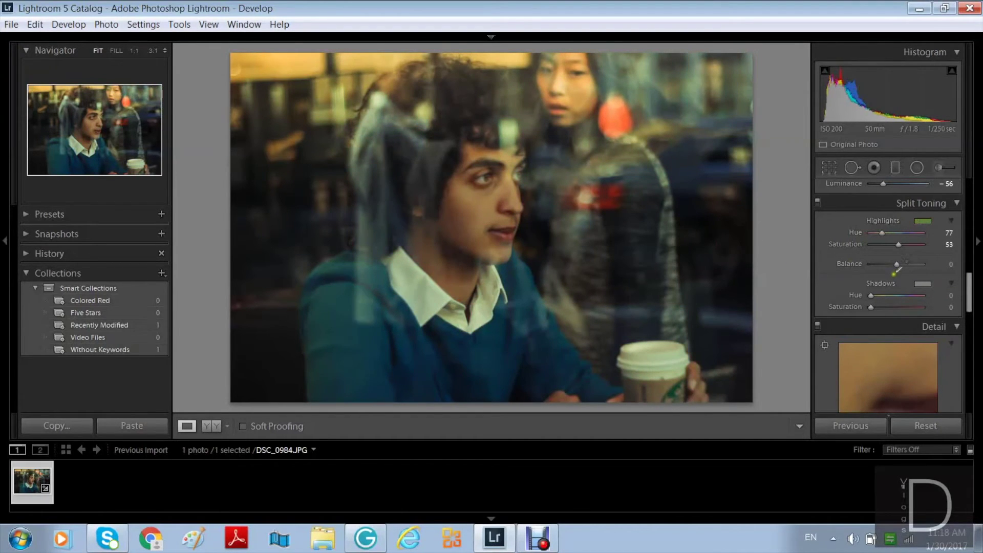
drag(892, 273, 796, 204)
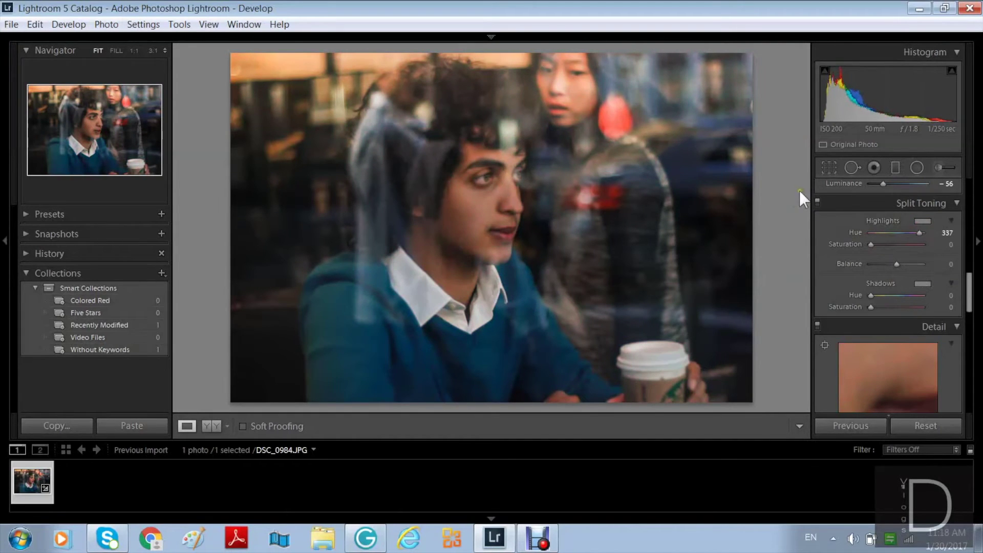
drag(924, 283, 781, 268)
drag(870, 277, 724, 300)
drag(901, 323, 803, 314)
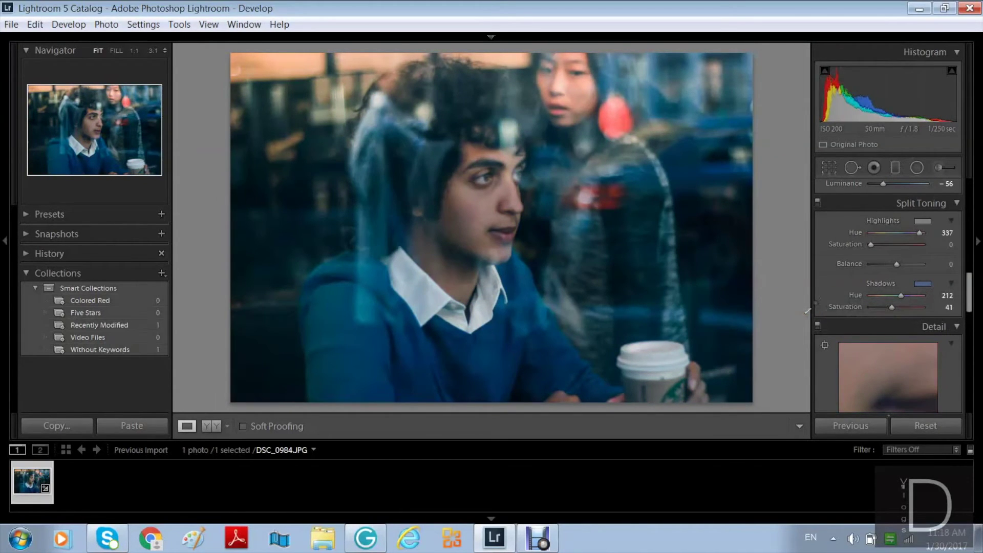
drag(792, 312, 821, 316)
drag(824, 310, 802, 324)
drag(792, 272, 799, 324)
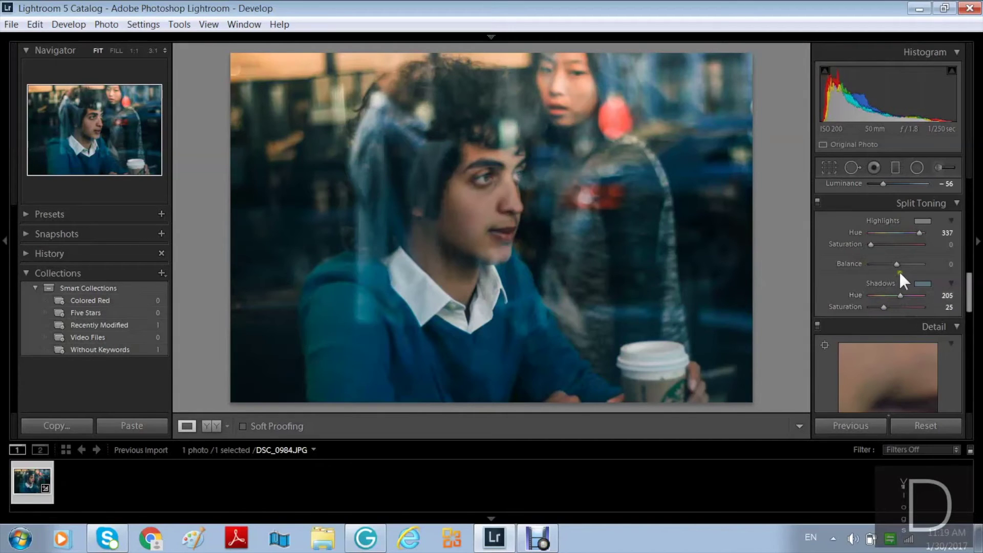
Set the highlight tint to olive-yellow at Hue 53, Saturation 33
drag(926, 221, 709, 236)
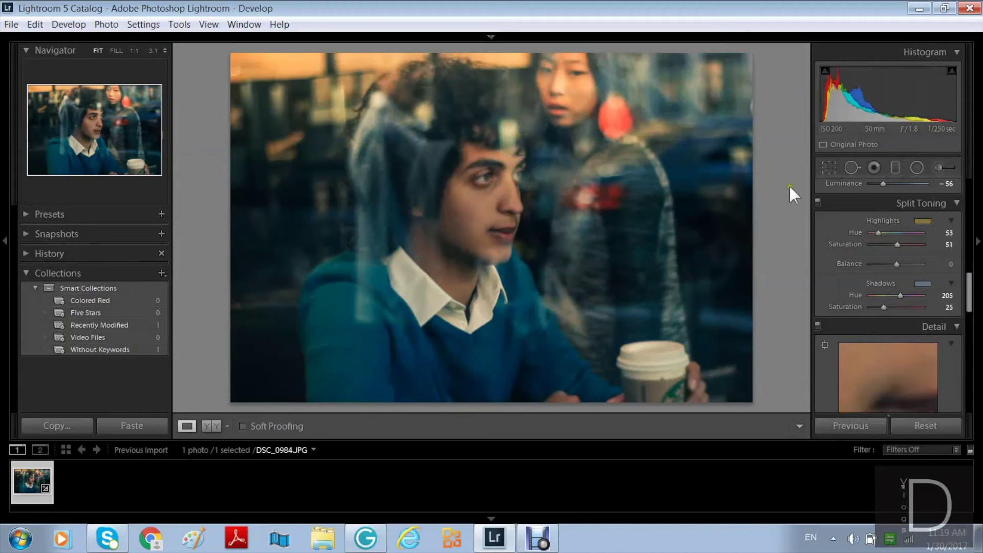
click(833, 291)
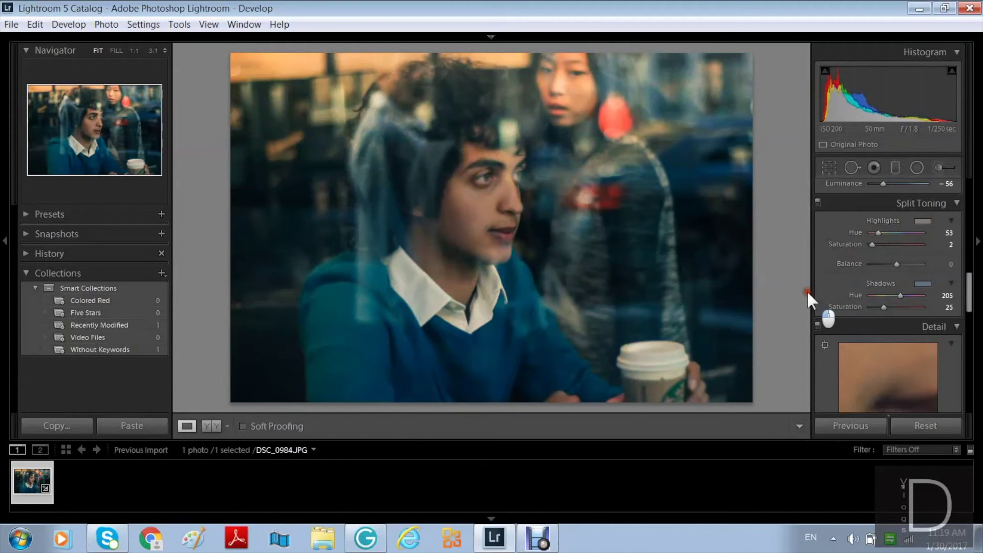
drag(806, 290, 824, 292)
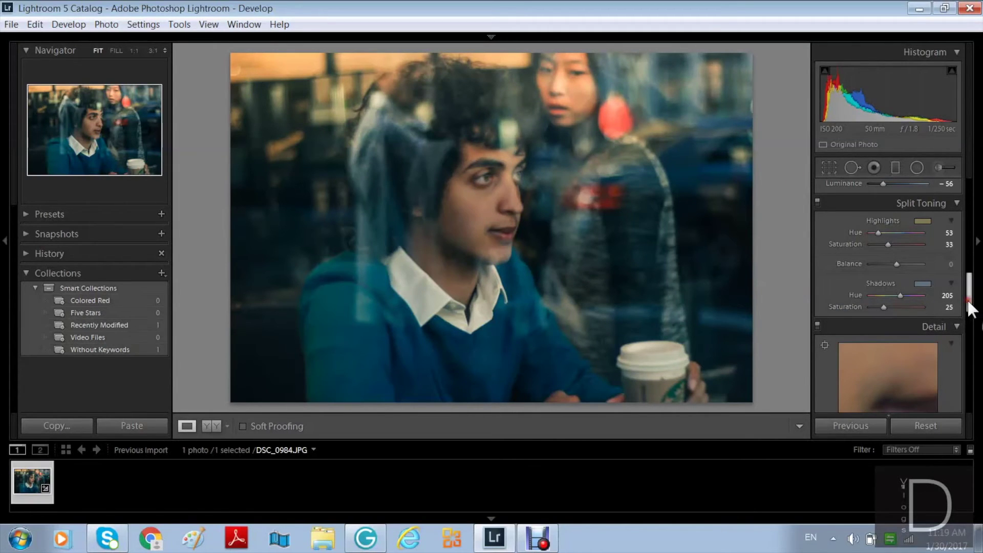
scroll(972, 309, down, 1)
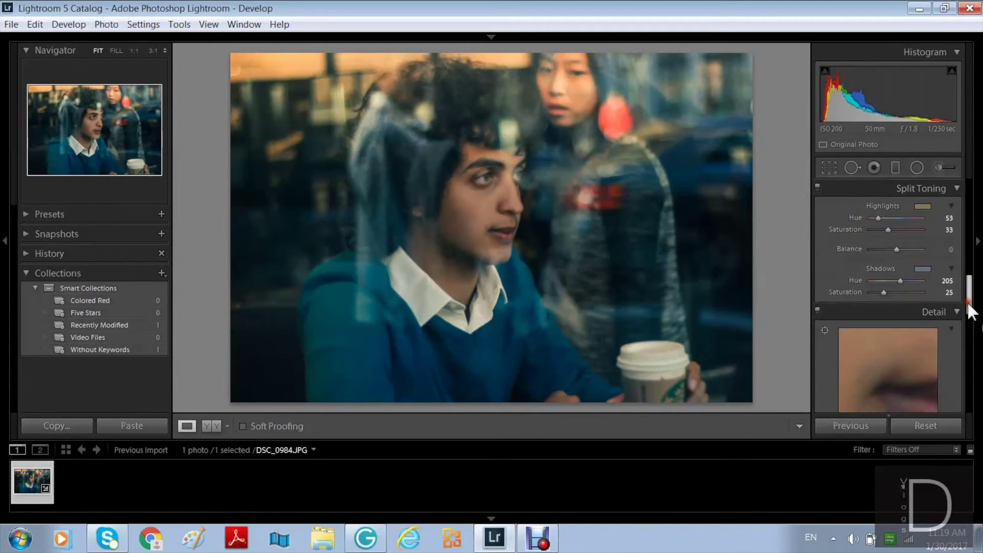
mouse_move(884, 292)
mouse_down()
mouse_move(896, 291)
mouse_move(867, 290)
mouse_move(882, 294)
mouse_up()
scroll(970, 291, down, 3)
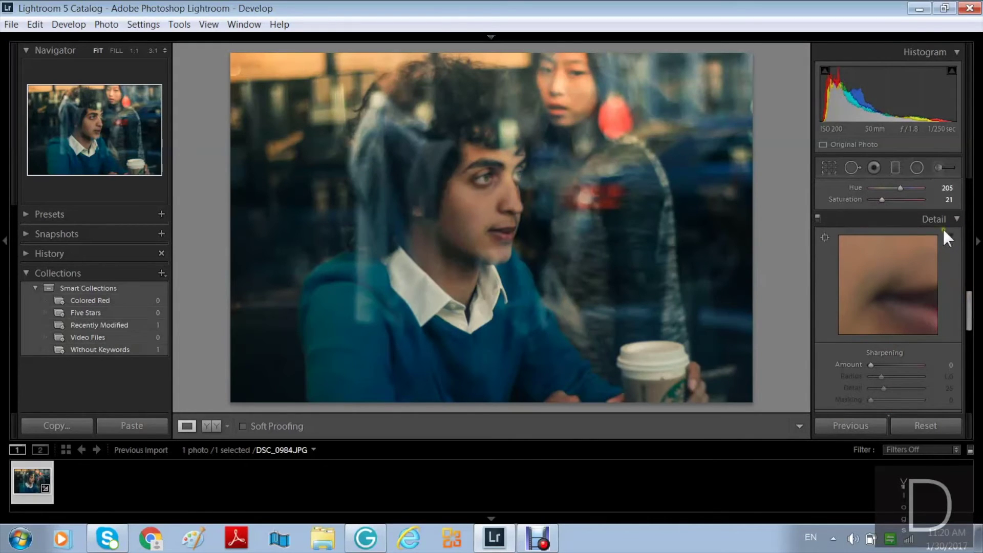
Try Sharpening Amount 61 and set Luminance noise reduction to 0
scroll(967, 311, down, 1)
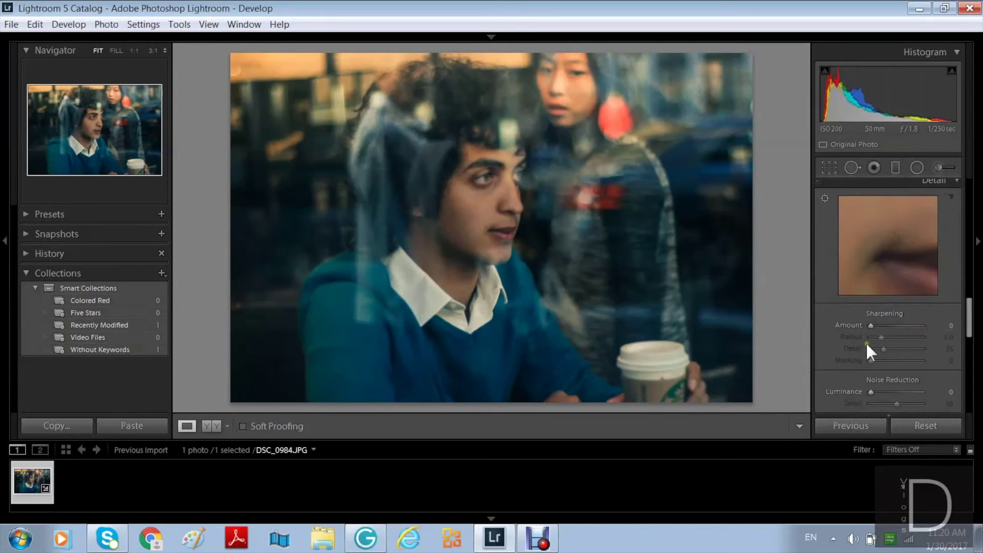
click(872, 326)
drag(871, 325, 920, 327)
click(871, 391)
drag(870, 391, 880, 391)
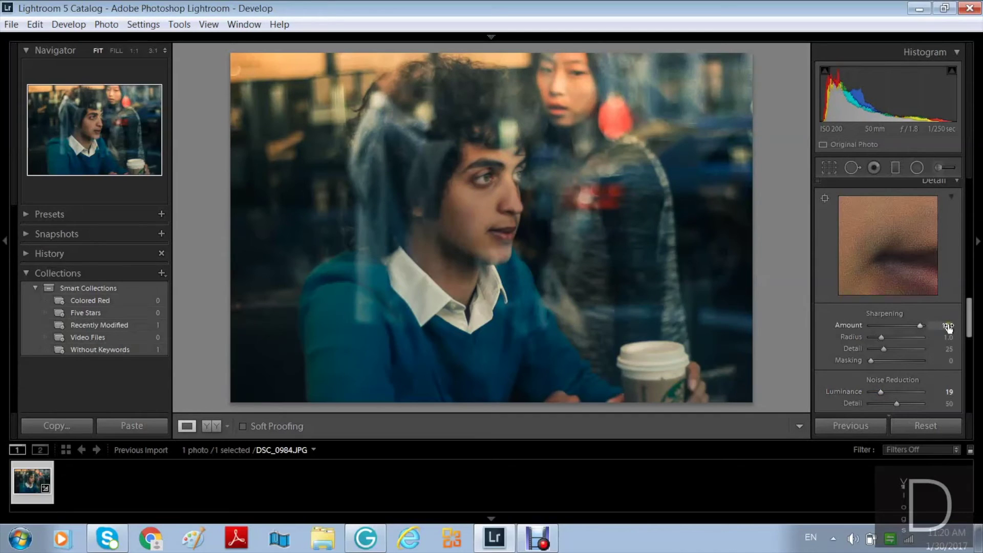
text(0)
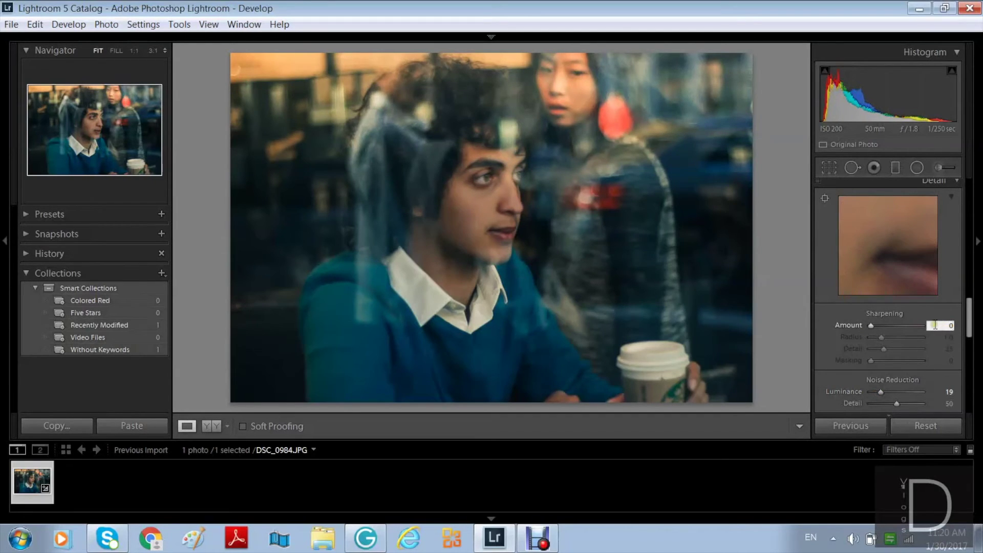
click(950, 392)
text(0)
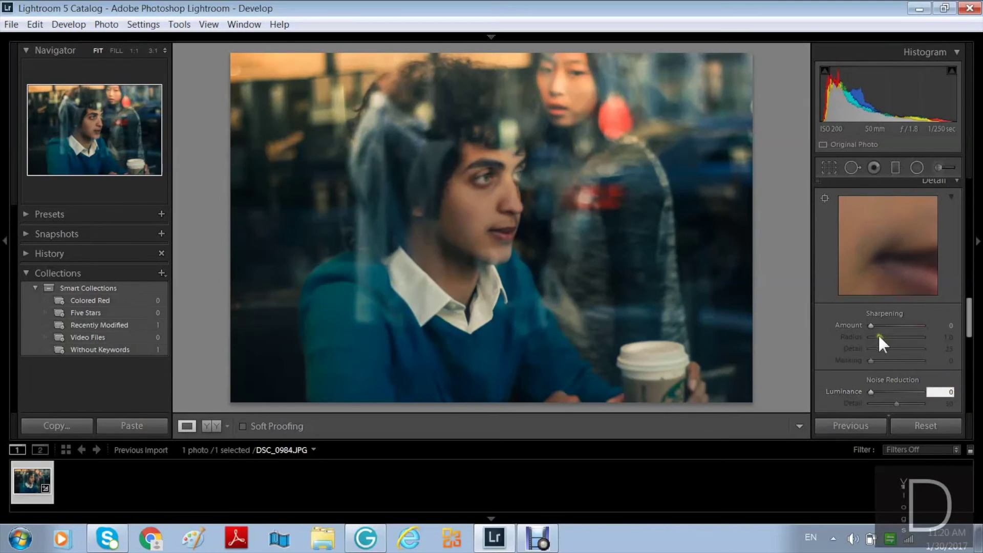
Settle Sharpening Amount at 45 and check it at 1:1 before returning to Fit
drag(871, 325, 886, 326)
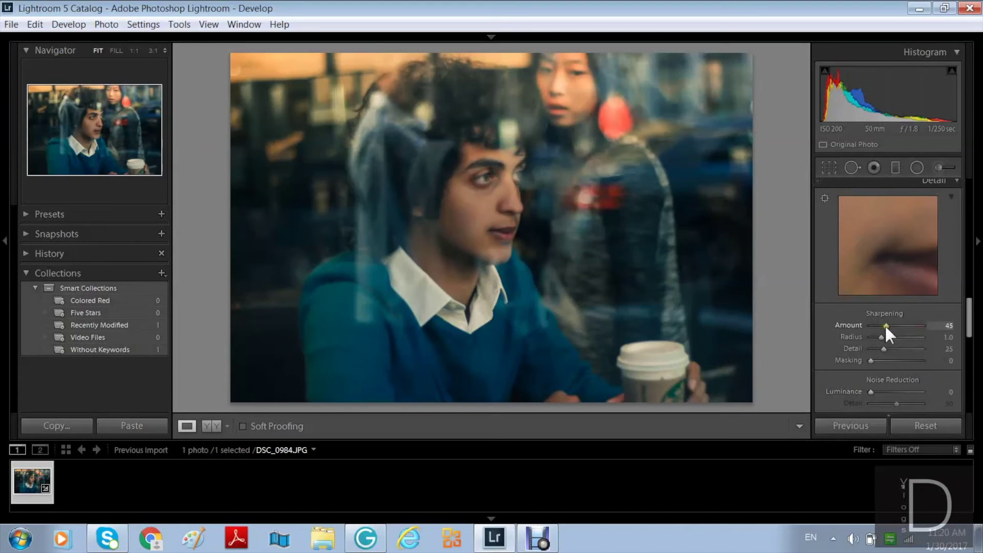
click(505, 197)
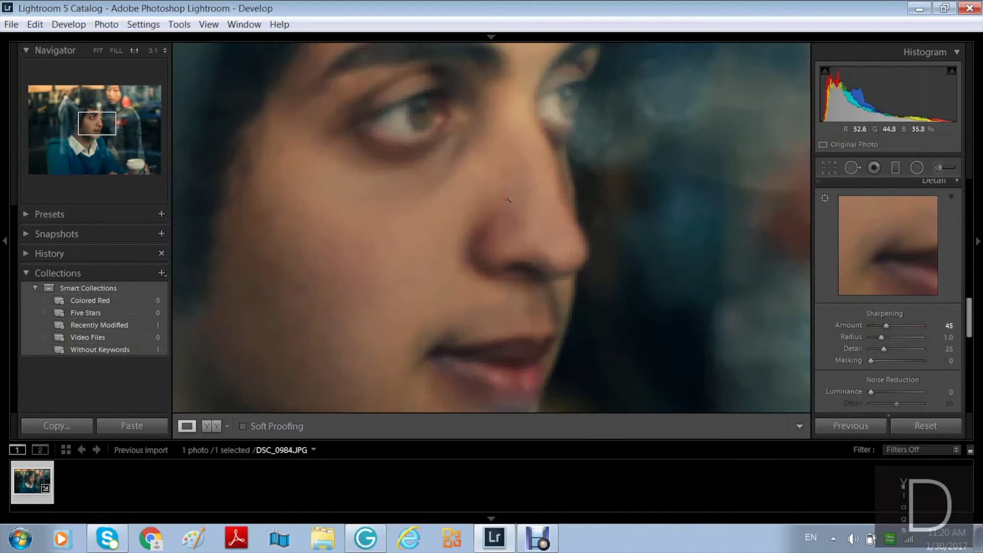
click(504, 207)
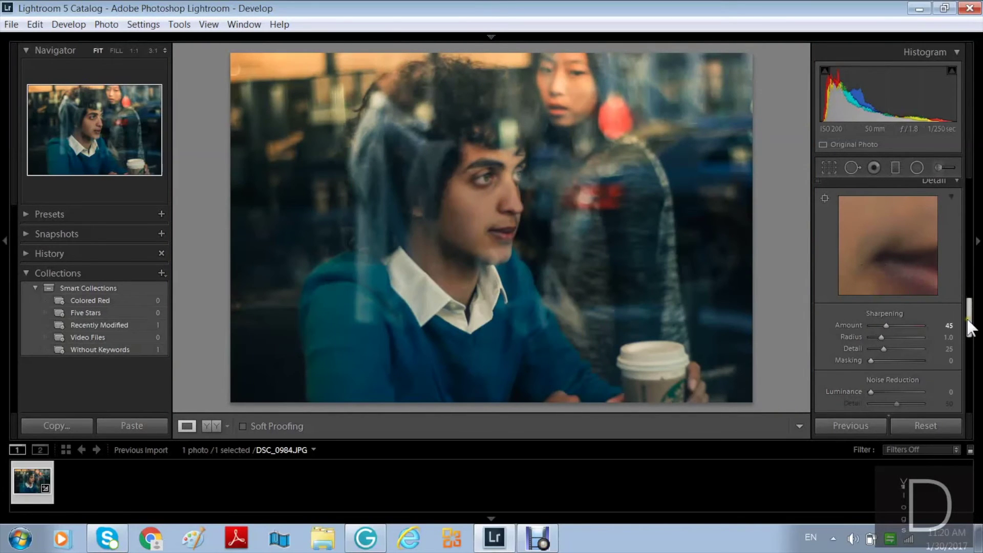
scroll(967, 320, down, 2)
In Lens Corrections Manual, reset Rotate to 0 after a trial tilt and lower Scale from 107 to 101
drag(970, 336, 971, 375)
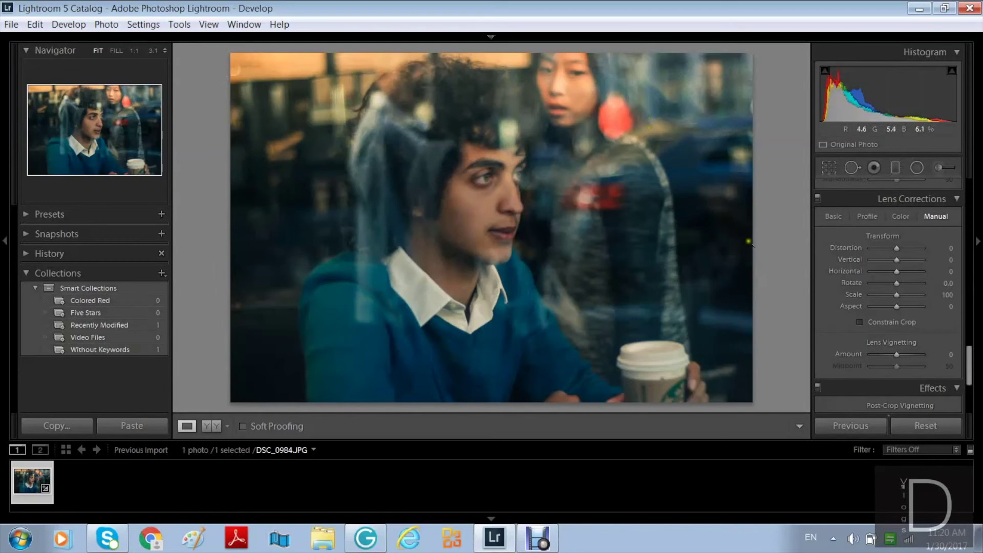
mouse_move(887, 296)
click(898, 282)
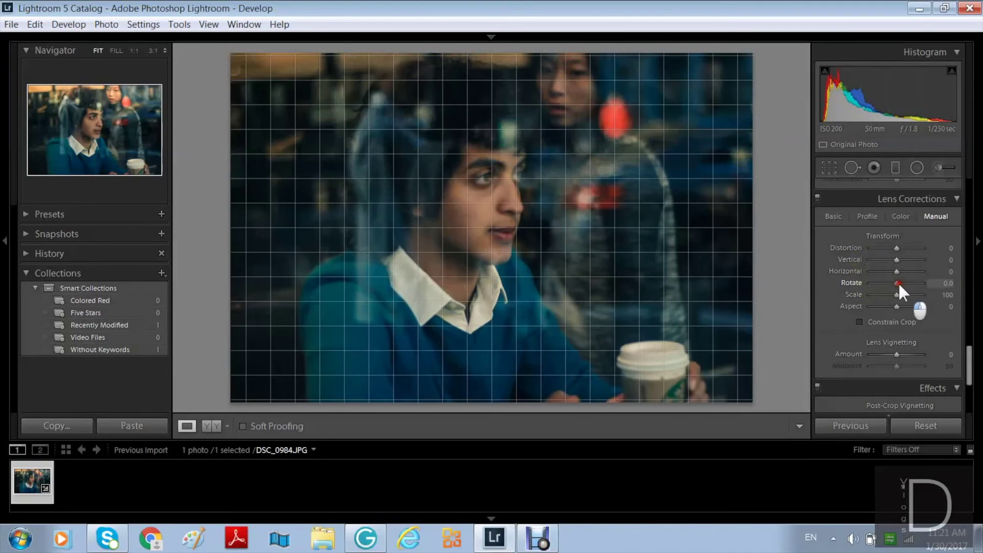
drag(898, 282, 906, 291)
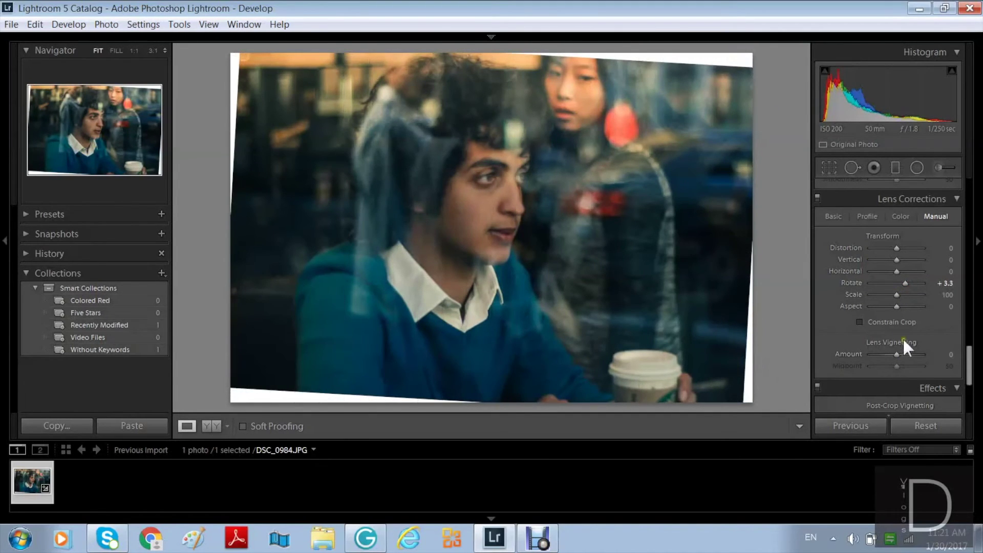
drag(895, 293, 898, 293)
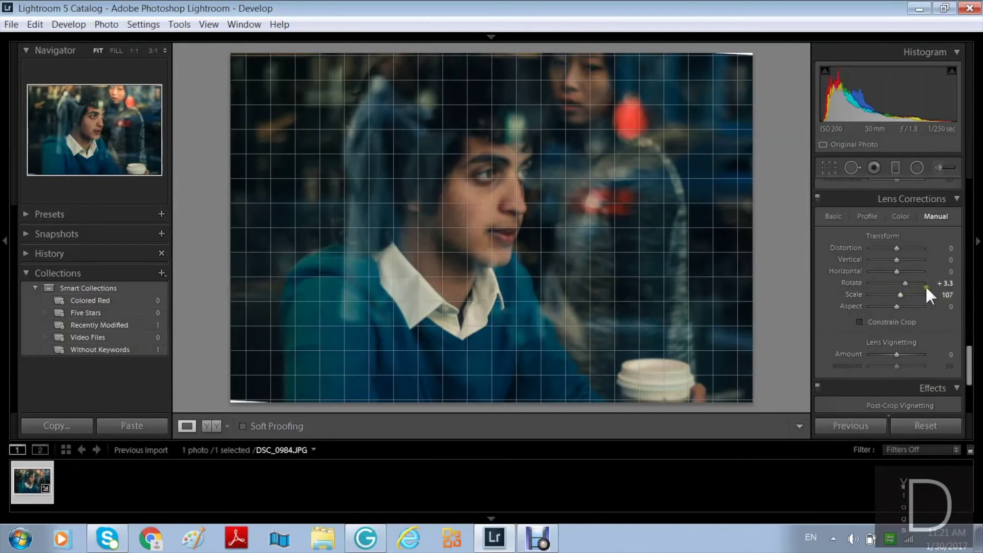
click(944, 284)
text(0)
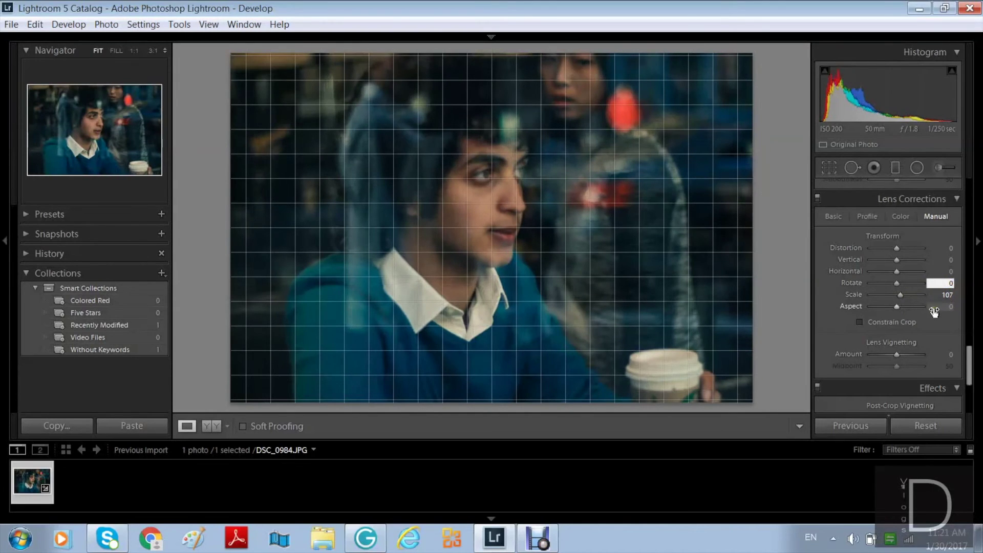
drag(901, 296, 897, 294)
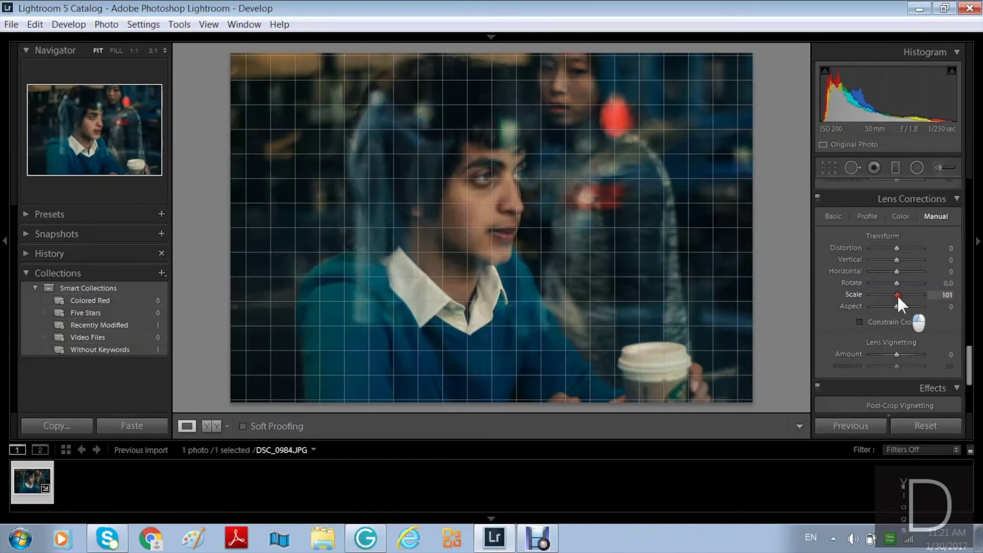
drag(897, 294, 897, 293)
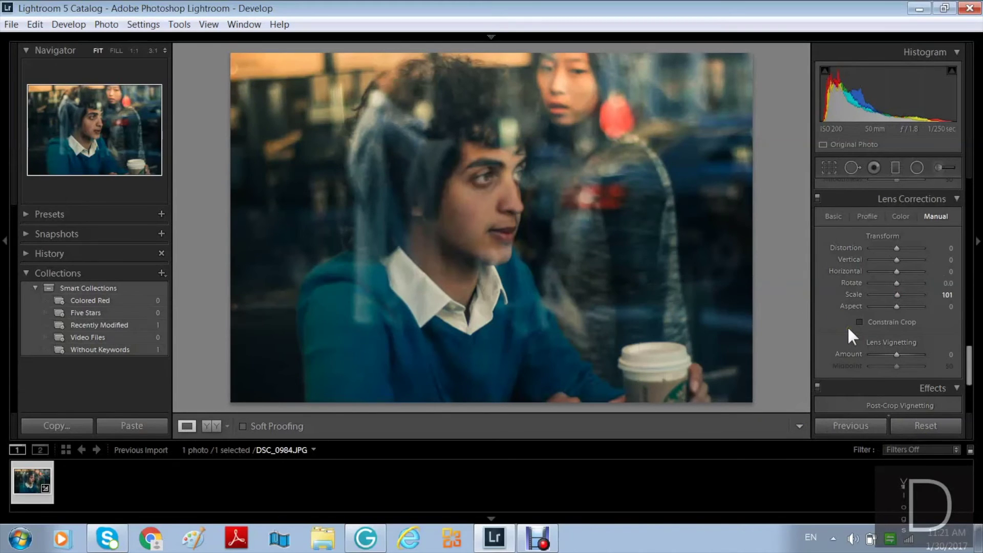
drag(971, 354, 971, 359)
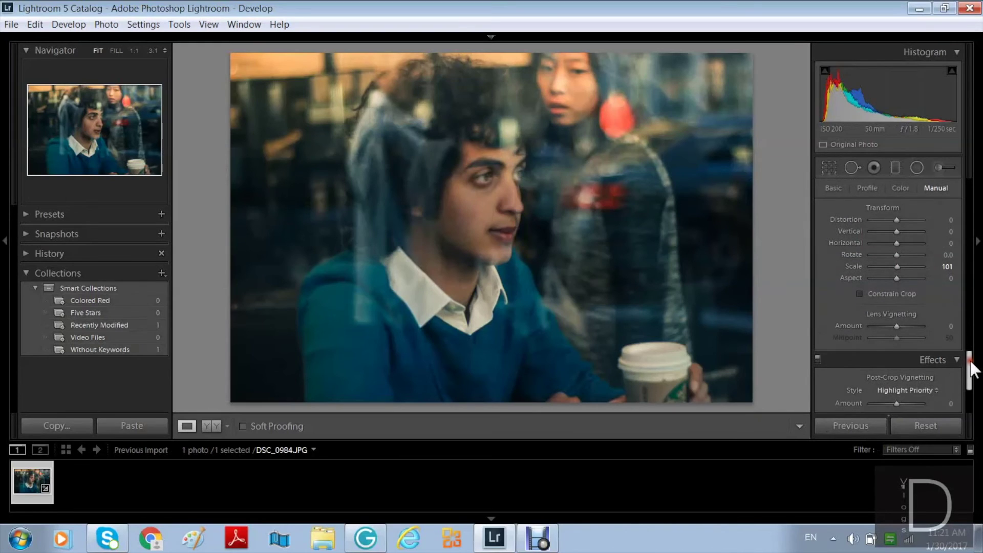
click(896, 325)
drag(895, 324, 863, 324)
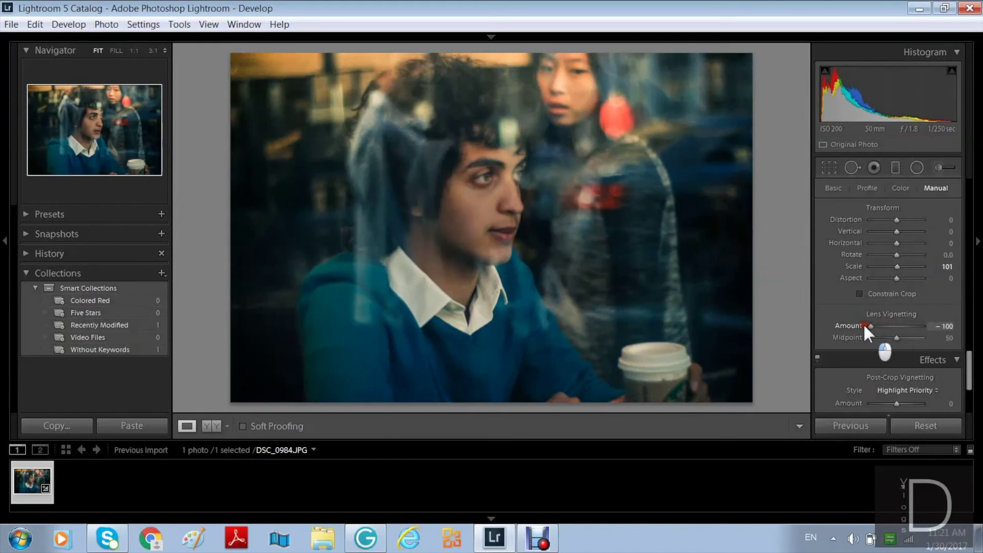
mouse_move(864, 324)
mouse_down()
mouse_move(934, 327)
mouse_move(907, 337)
mouse_move(928, 338)
mouse_move(871, 335)
mouse_up()
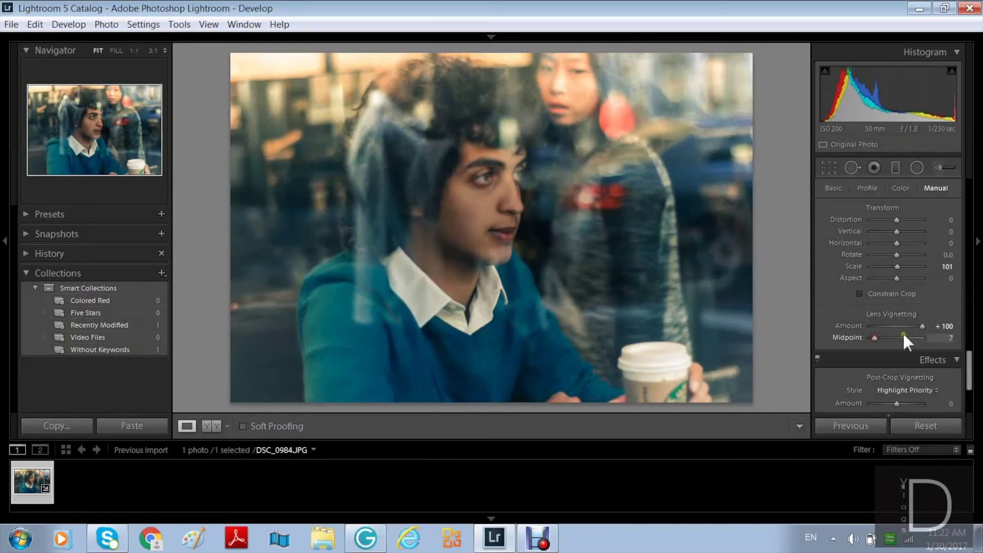
drag(922, 325, 825, 321)
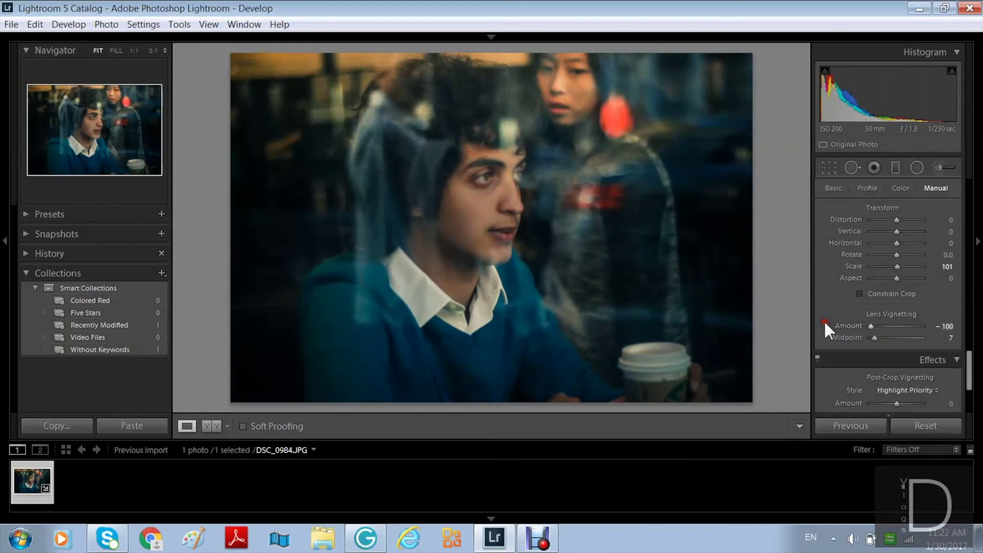
click(941, 326)
text(0)
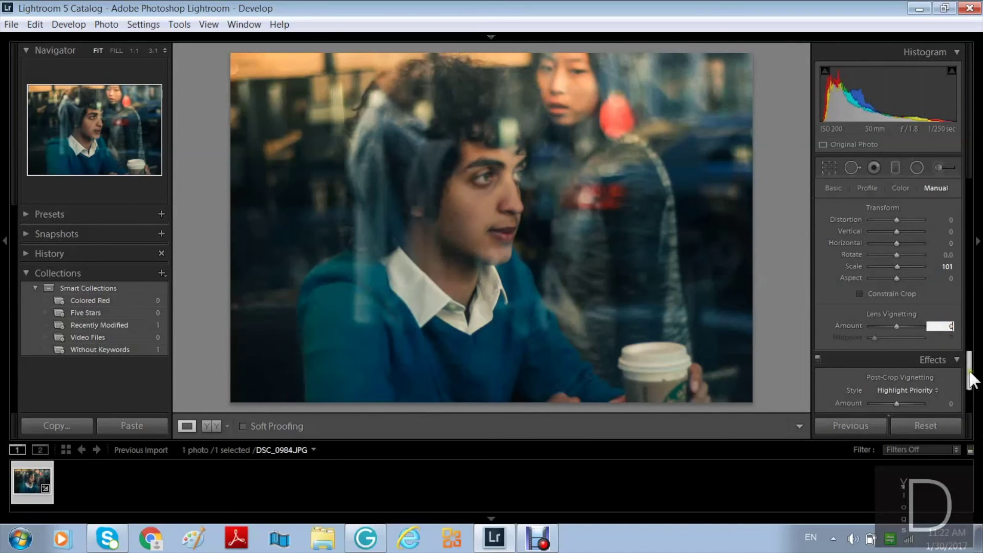
scroll(968, 370, down, 2)
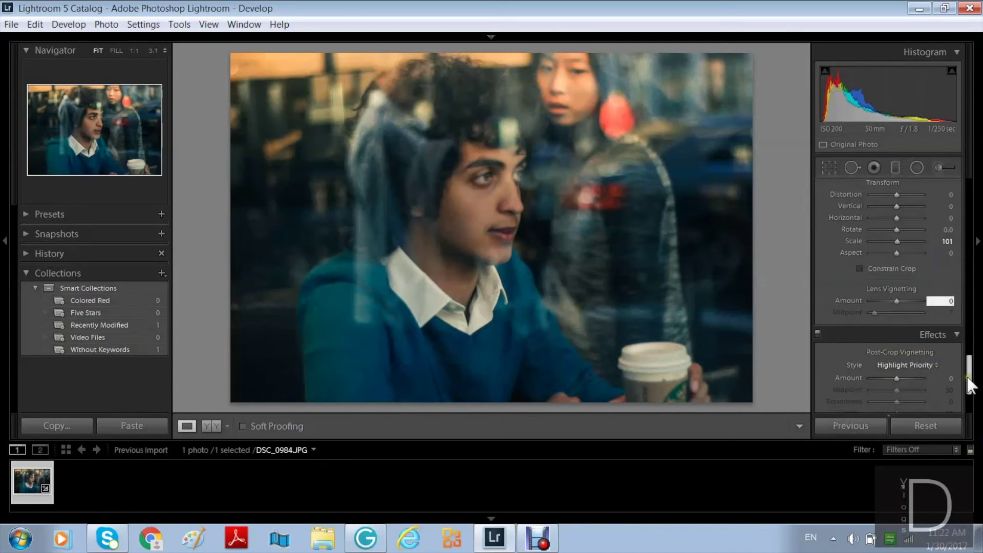
drag(970, 385, 966, 204)
Raise Exposure to +0.12 and show the before and after side by side
drag(892, 264, 895, 262)
mouse_move(969, 204)
mouse_down()
mouse_move(968, 340)
mouse_move(966, 197)
mouse_up()
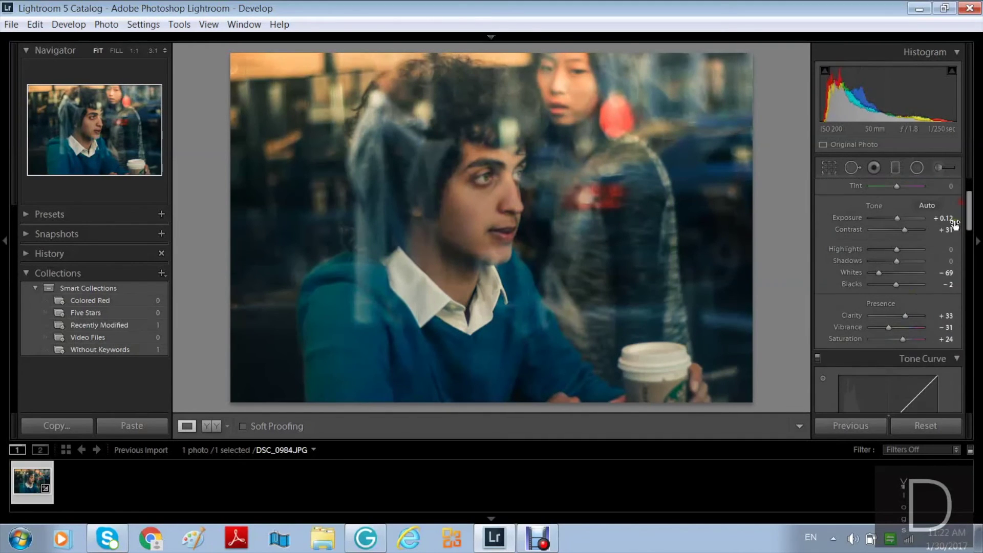
drag(969, 210, 961, 184)
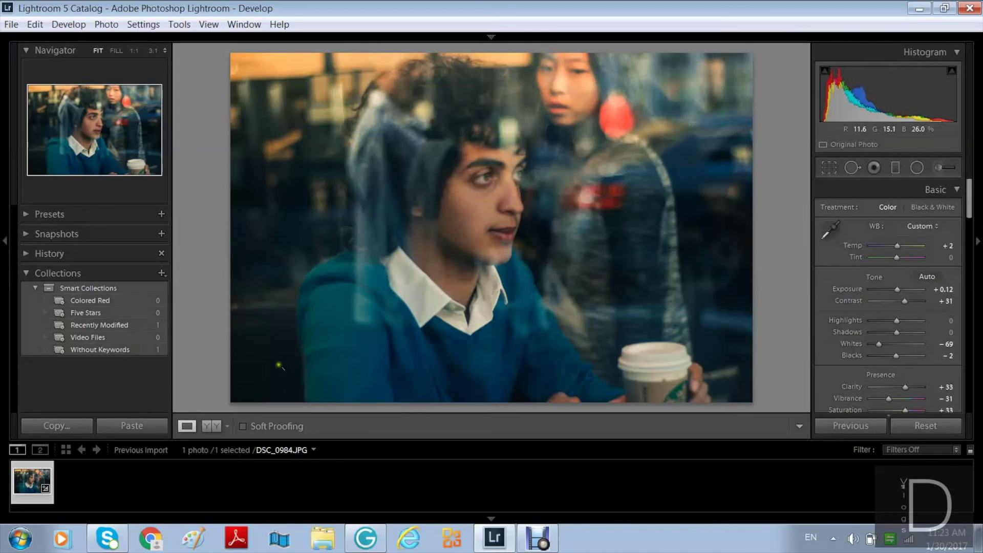
click(208, 425)
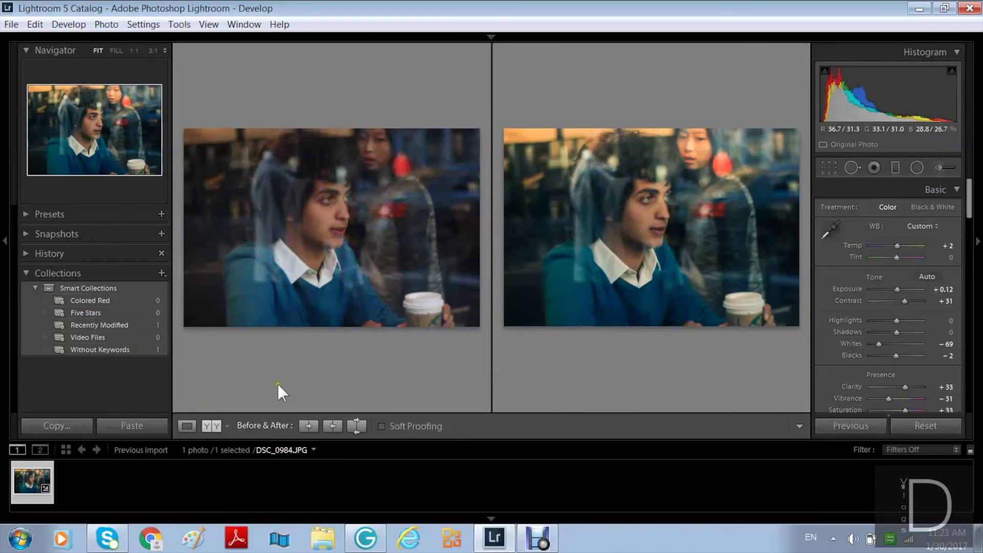
Switch to Loupe view to show the edited café portrait alone
click(186, 426)
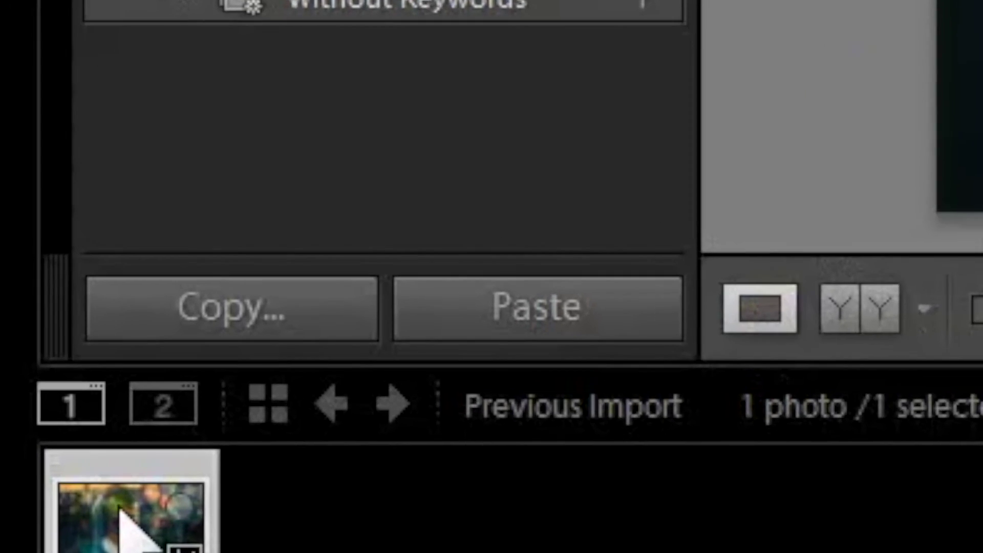
Open the Export dialog for the photo and launch the Watermark Editor from the Watermarking section
right_click(88, 519)
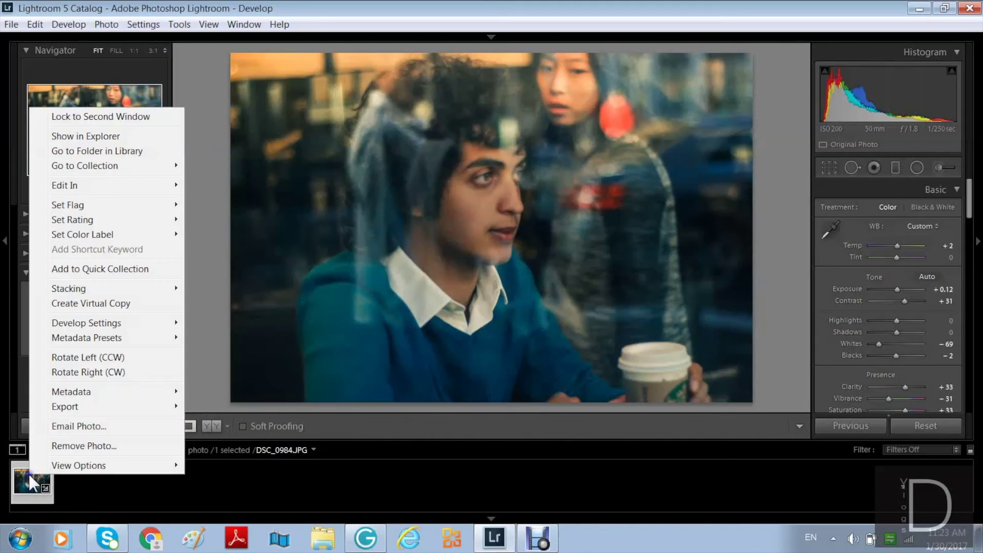
mouse_move(57, 407)
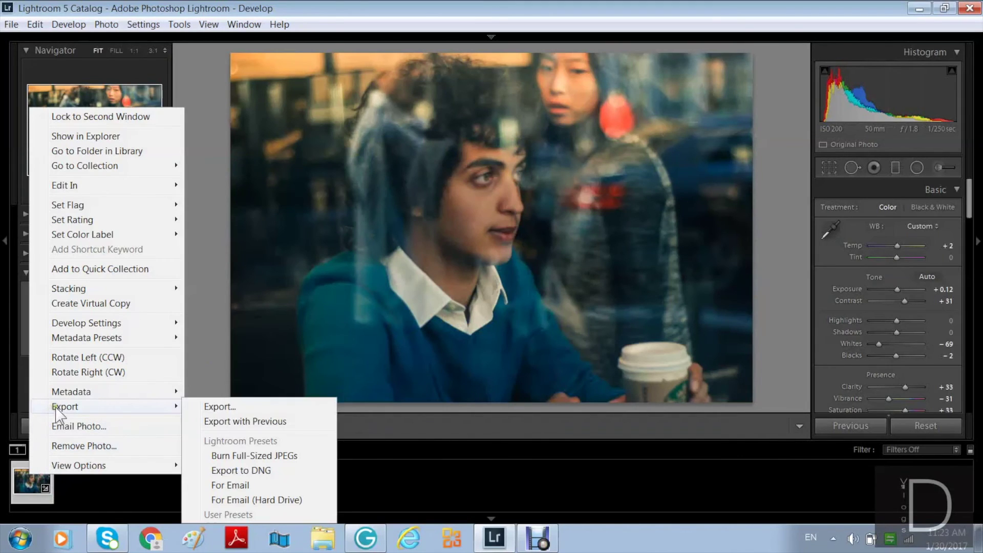
click(219, 406)
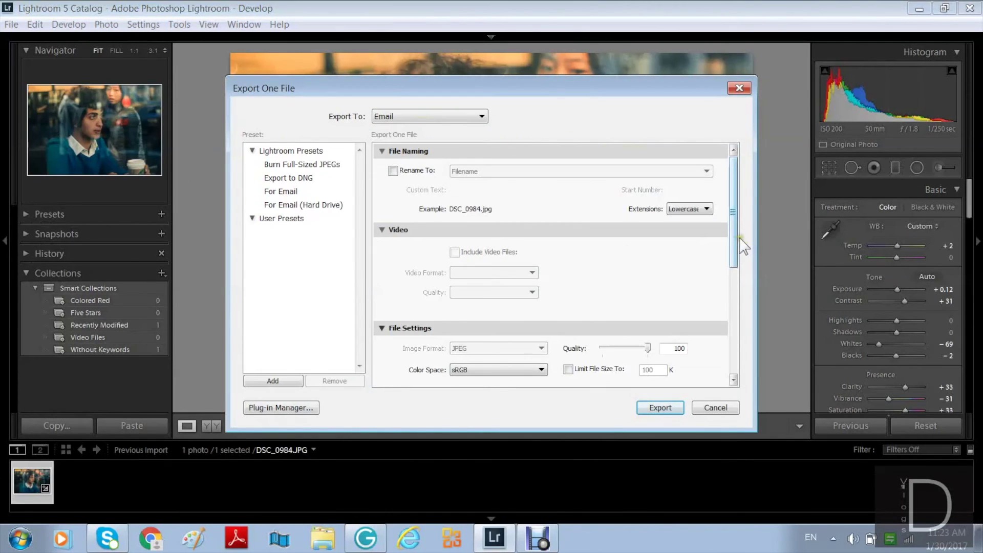
drag(735, 251, 741, 382)
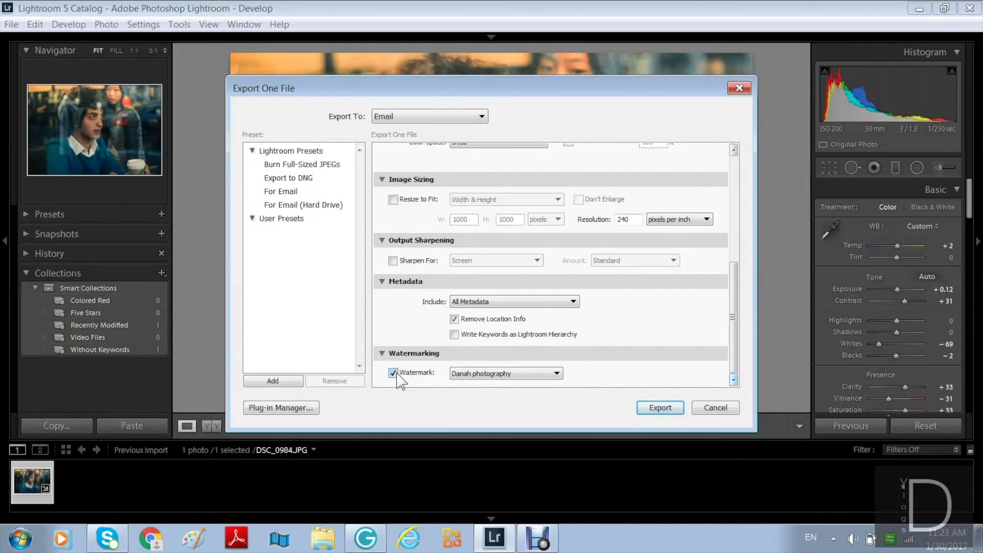
click(479, 374)
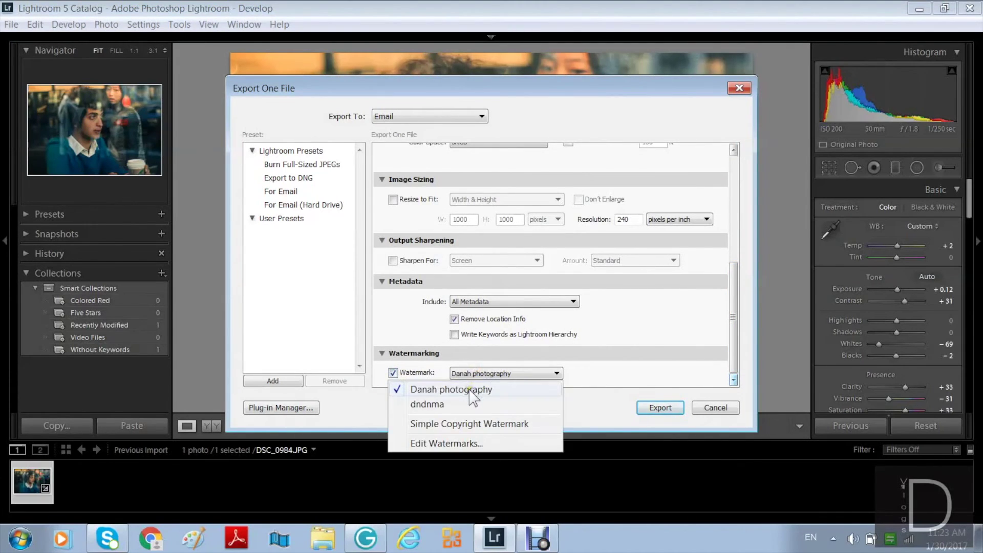
click(449, 443)
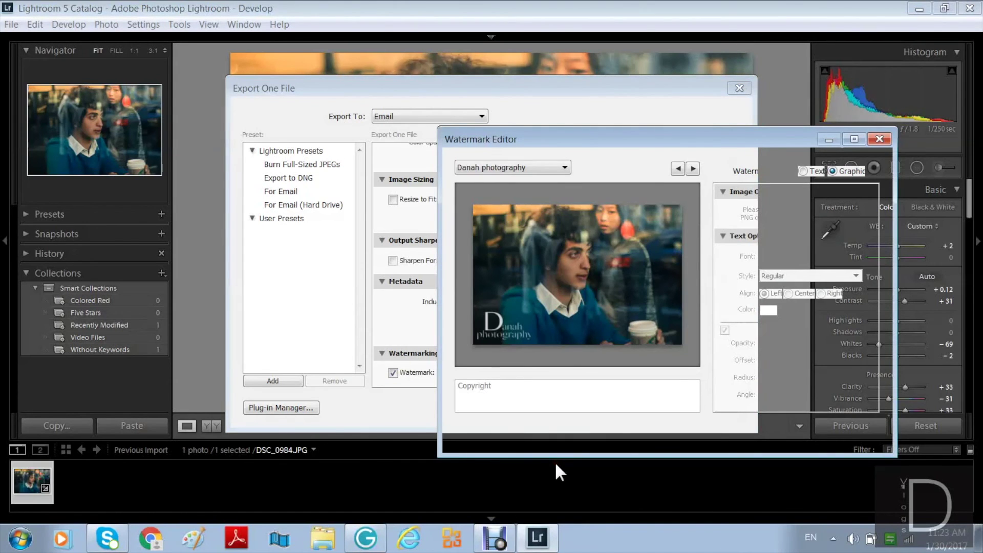
Reposition the Watermark Editor window, shrink the watermark box, and check the text font options
drag(688, 138, 502, 98)
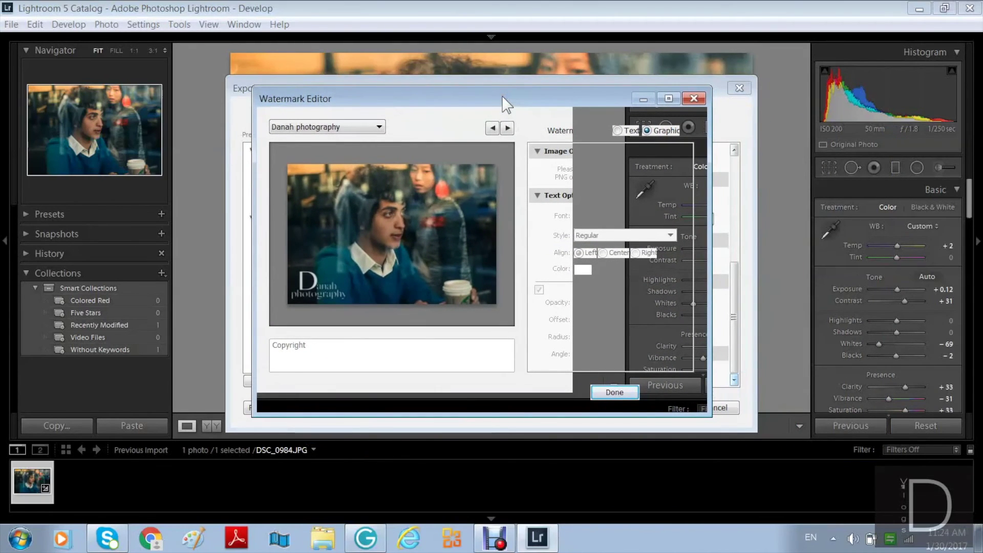
mouse_move(502, 97)
mouse_down()
mouse_move(450, 101)
mouse_move(513, 95)
mouse_up()
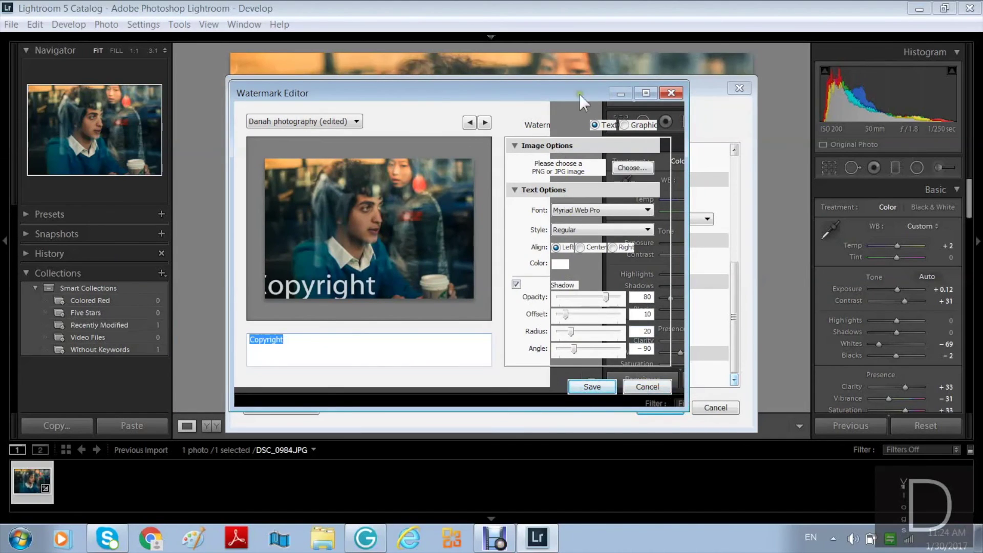
drag(579, 94, 559, 100)
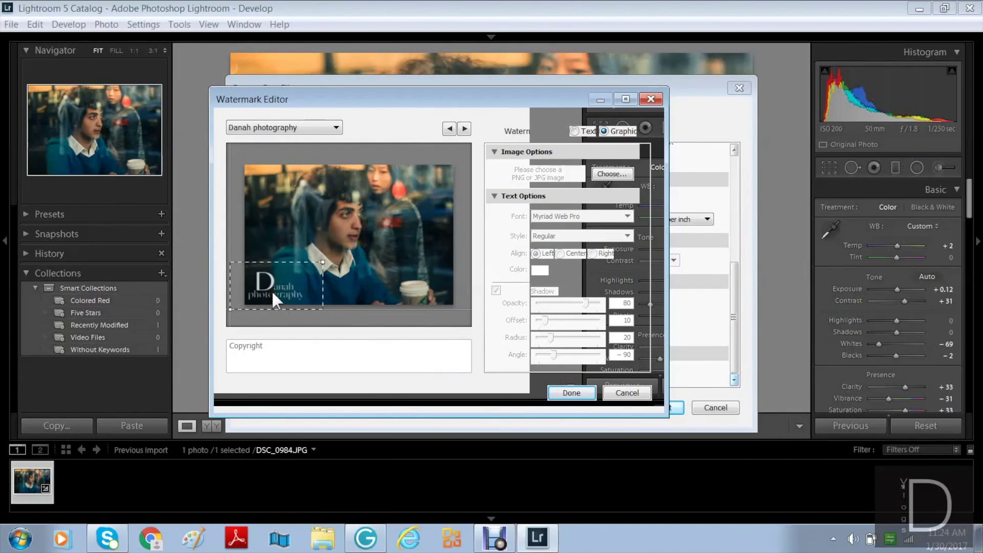
drag(322, 261, 306, 270)
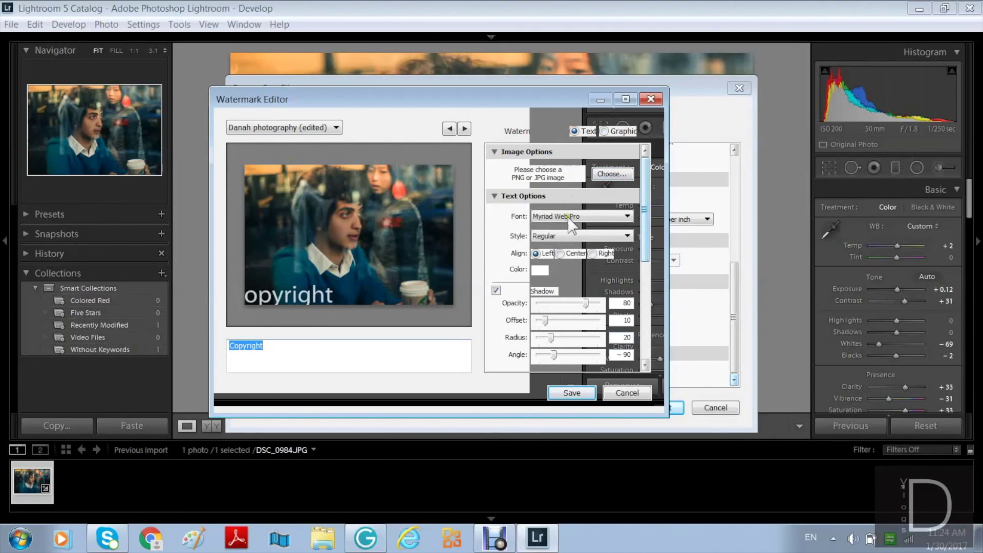
click(610, 214)
click(609, 215)
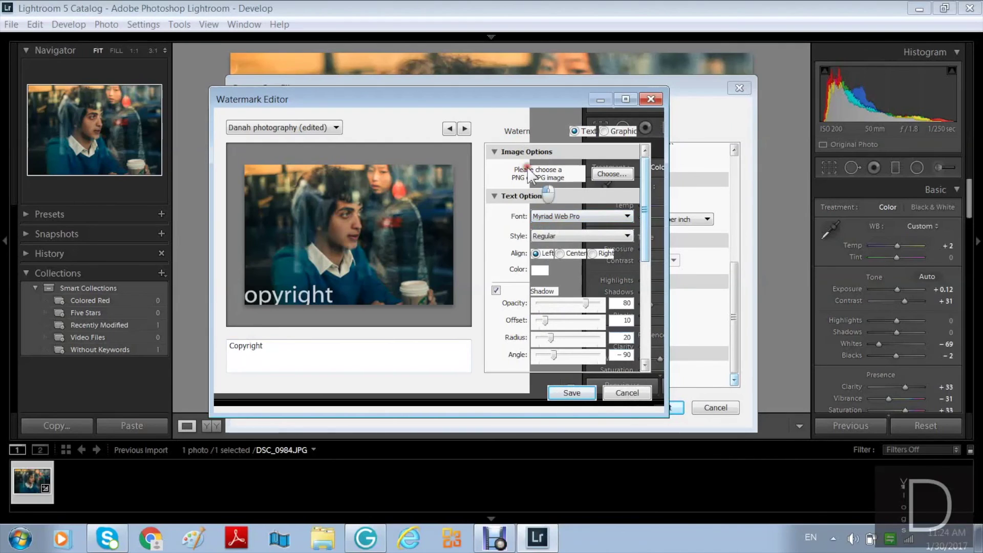
click(582, 196)
click(579, 199)
scroll(642, 333, down, 5)
Replace the Copyright text with the user's name and anchor it bottom-centre
click(287, 348)
text(dndnma)
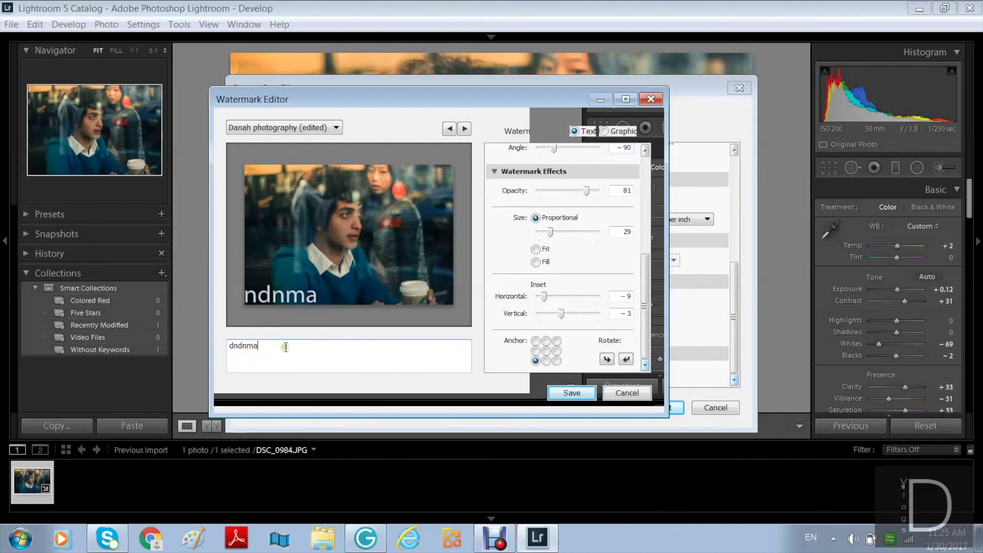
click(545, 351)
click(546, 340)
click(535, 341)
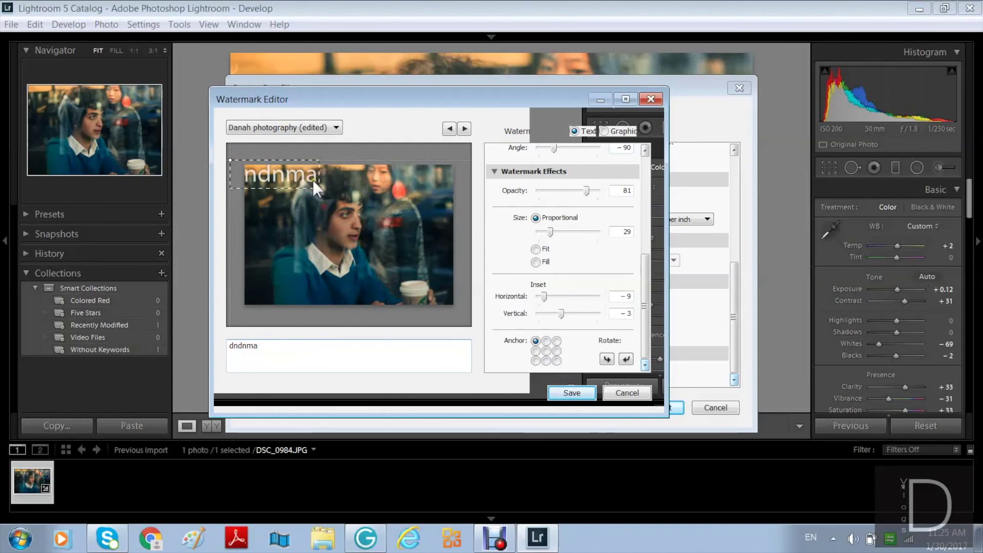
click(546, 351)
click(546, 360)
Set watermark Size 26, Opacity 48, Shadow Offset 34, and save it as a new preset
drag(550, 232, 548, 232)
drag(586, 191, 567, 190)
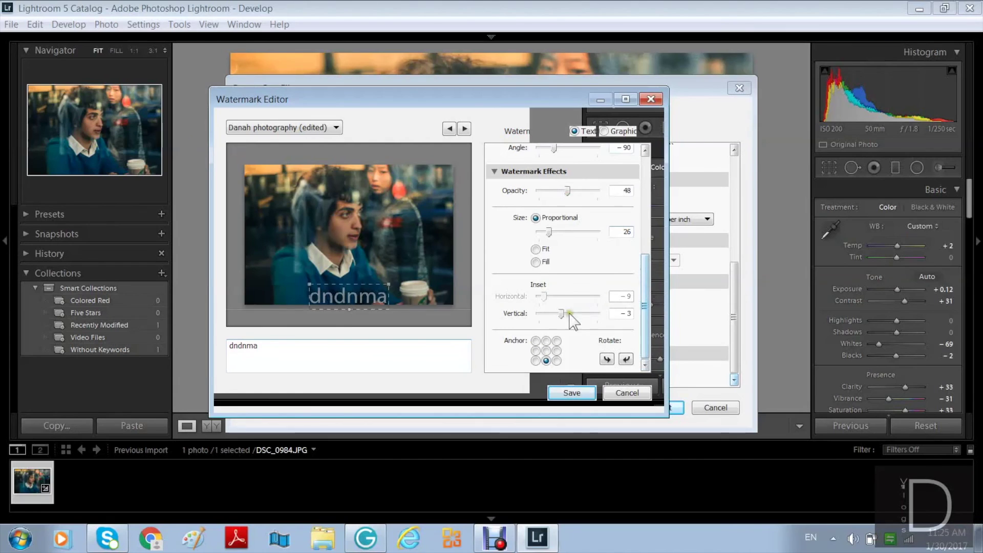
drag(561, 313, 574, 314)
scroll(647, 282, up, 5)
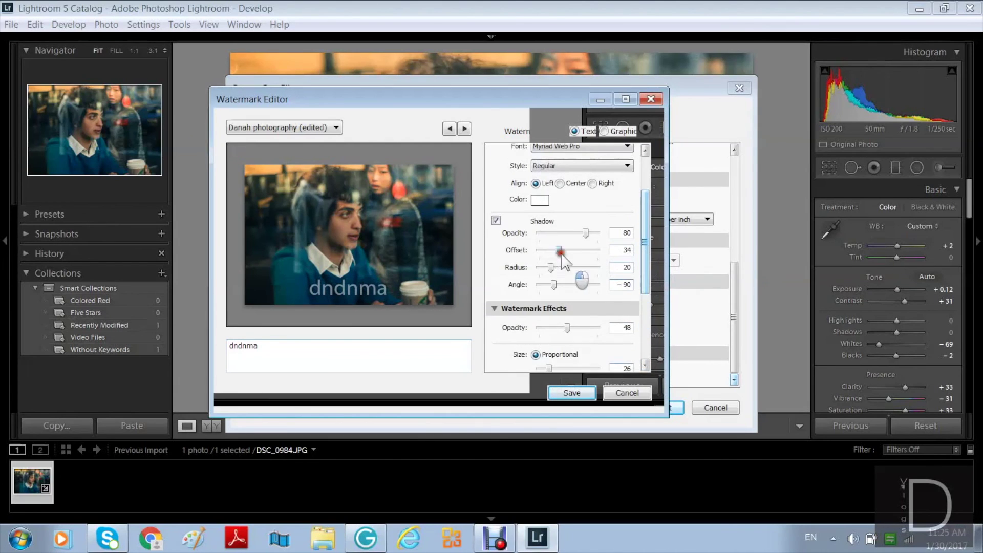
scroll(644, 217, up, 1)
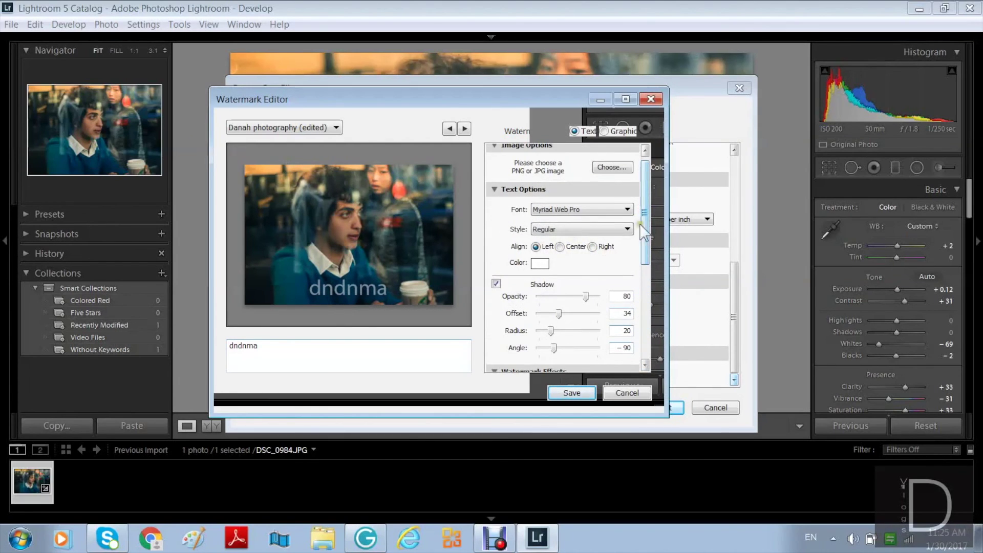
scroll(646, 212, up, 1)
click(579, 396)
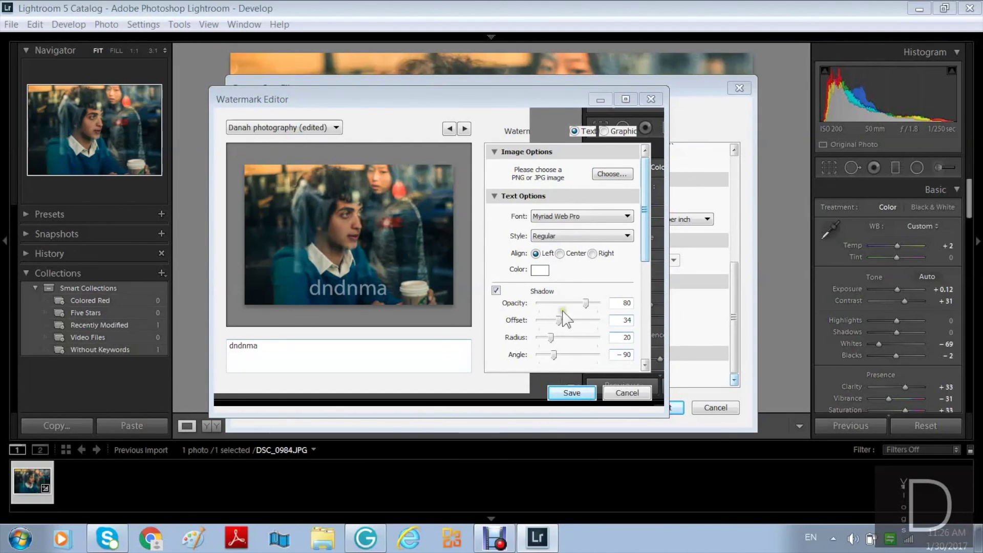
click(503, 372)
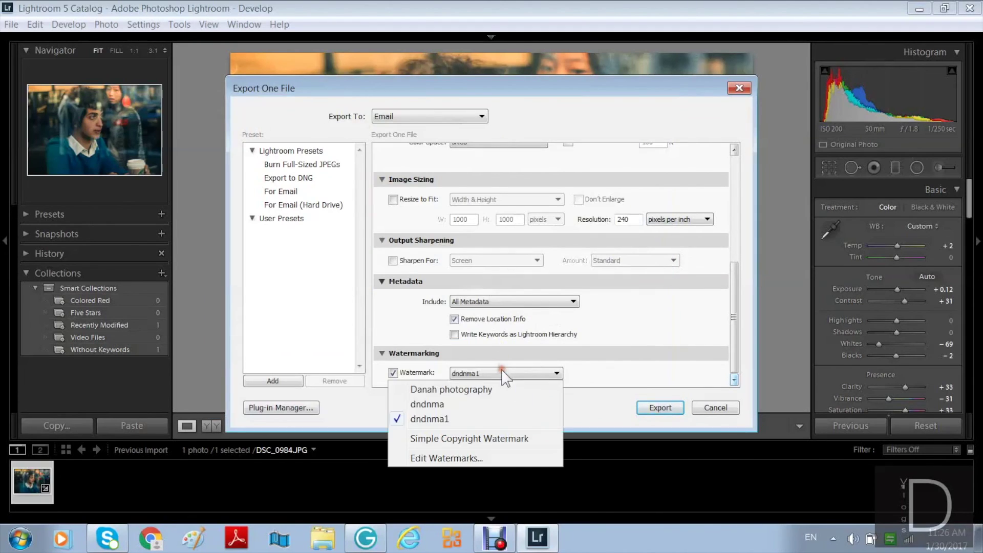
Export a quality-100 JPEG to Desktop/2013-08-19 with watermarking off, choosing Use Unique Names
click(435, 392)
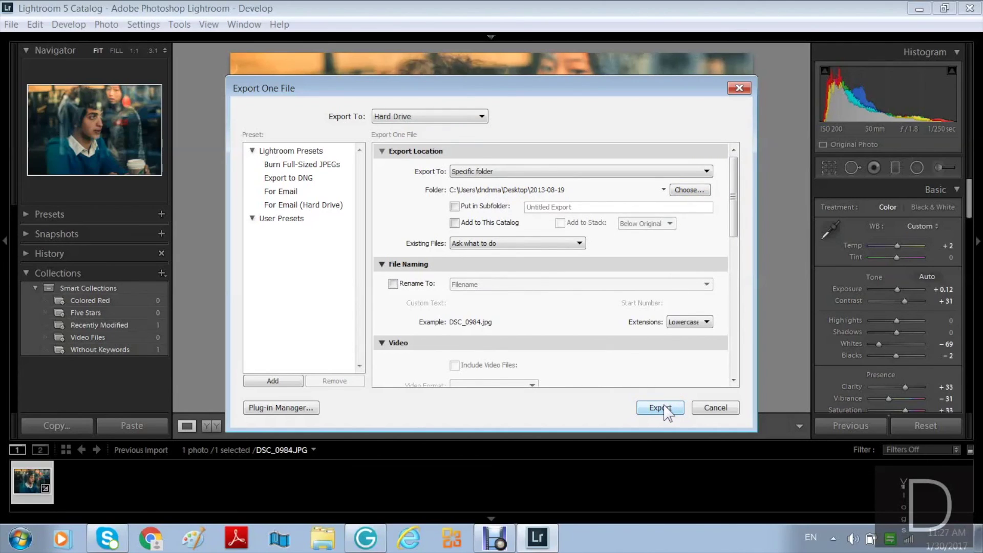
drag(734, 235, 737, 379)
click(393, 308)
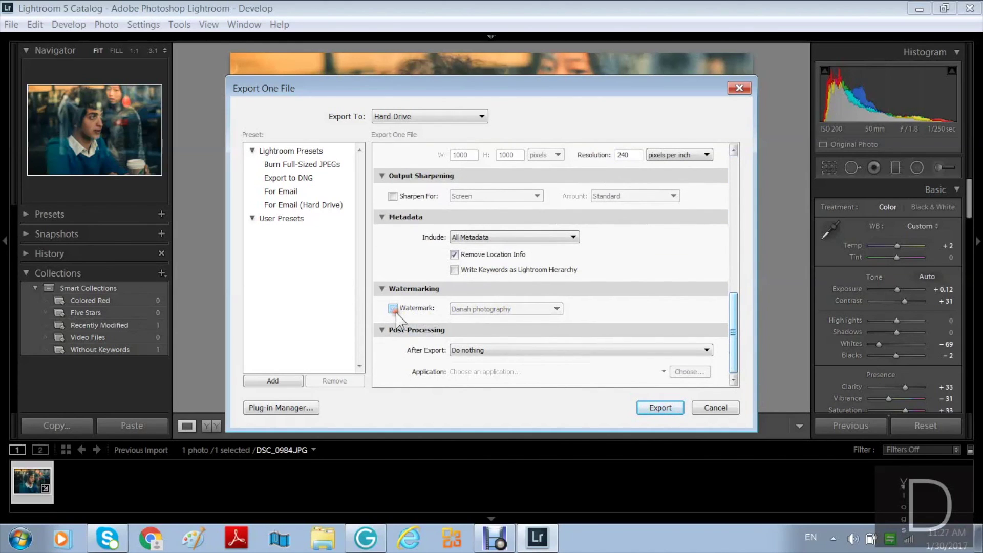
click(660, 408)
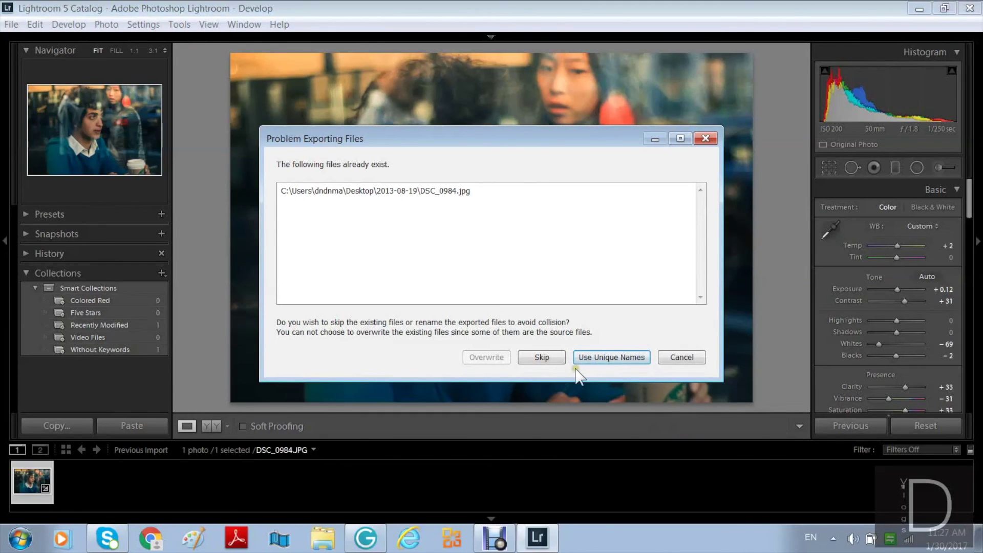
click(600, 364)
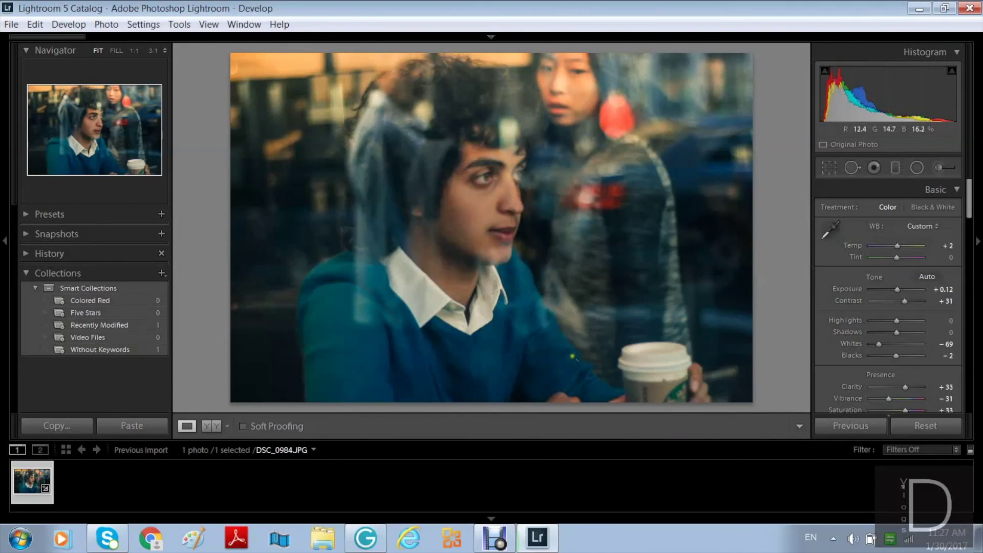
Show the filmstrip photo's Export submenu with Export with Previous and the Lightroom presets
right_click(36, 489)
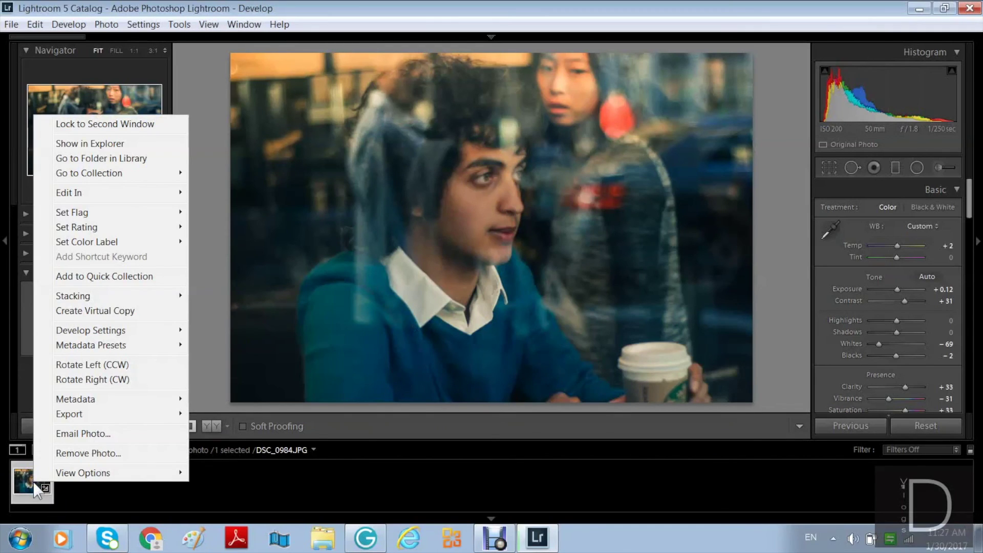
mouse_move(41, 478)
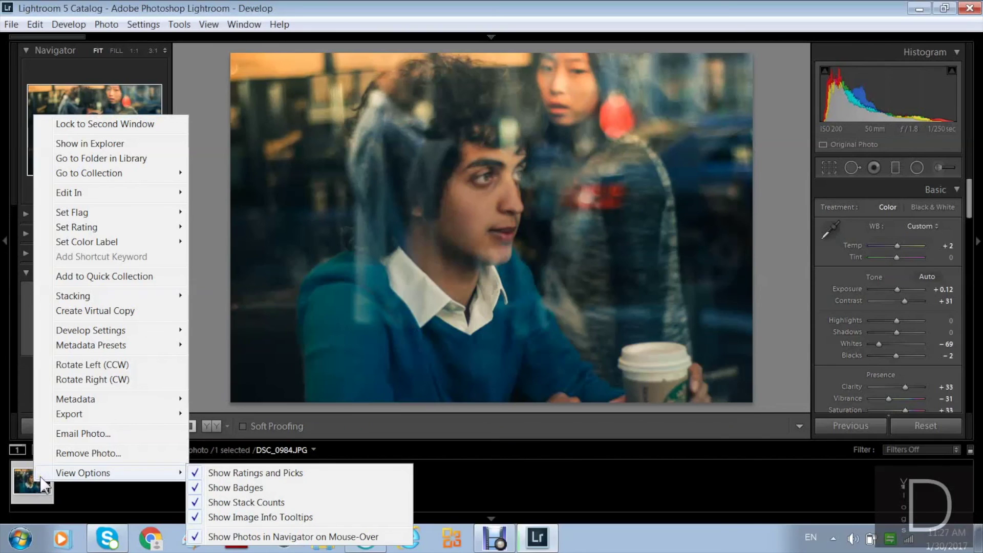
mouse_move(82, 417)
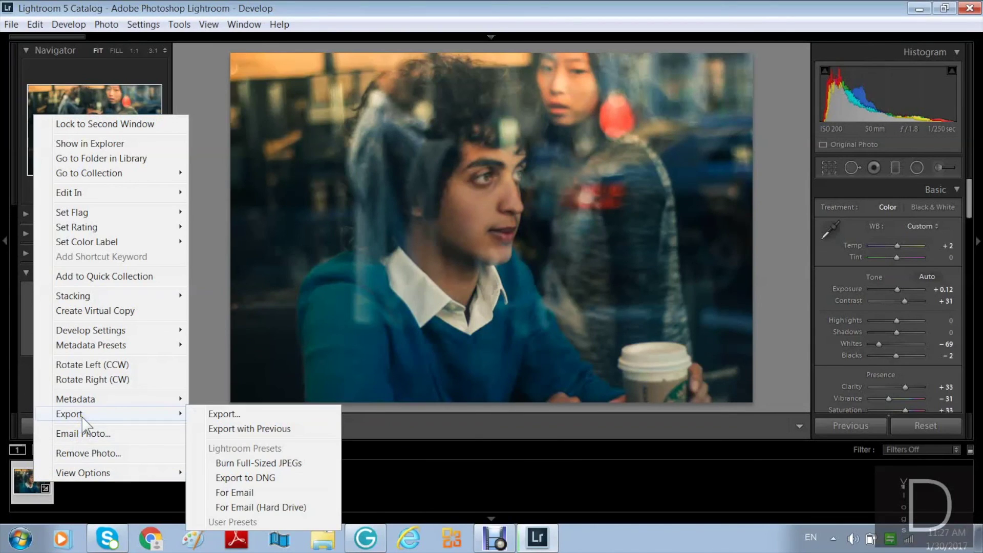